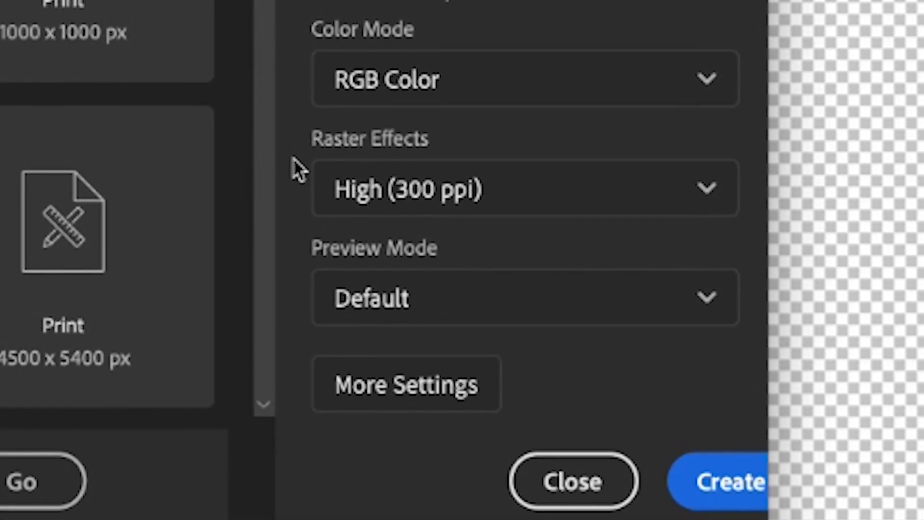
# Step: Create the new RGB document with 300 ppi raster effects and show the transparency grid
pyautogui.click(712, 482)
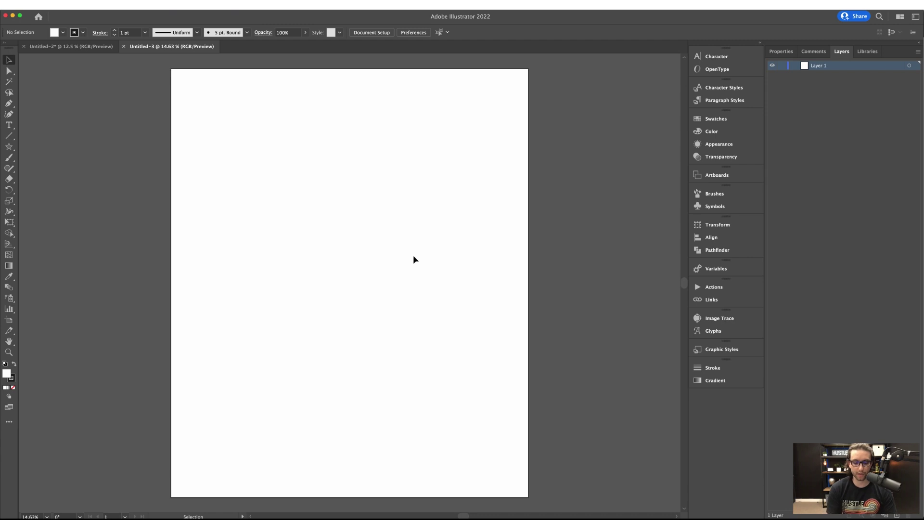
pyautogui.press('super+shift+d')
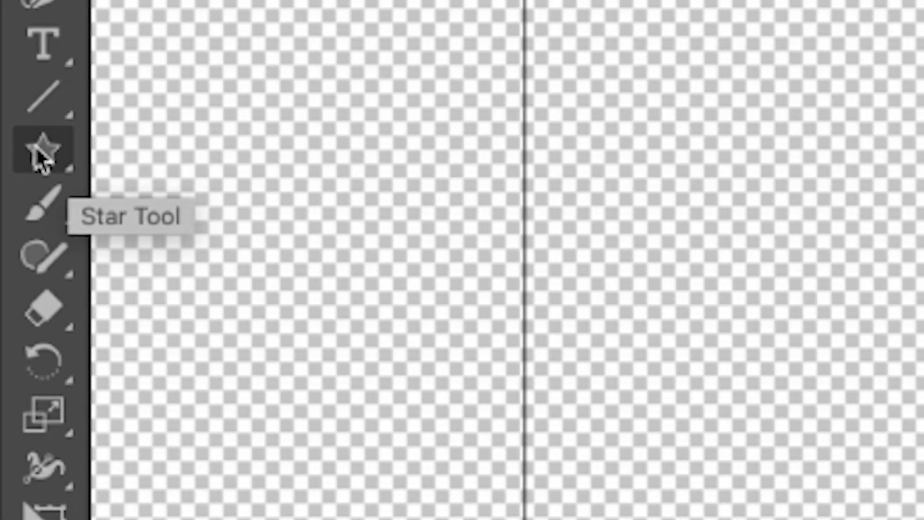
# Step: Draw a black circle about 3315 px in diameter on the artboard with the Ellipse tool
pyautogui.click(8, 148)
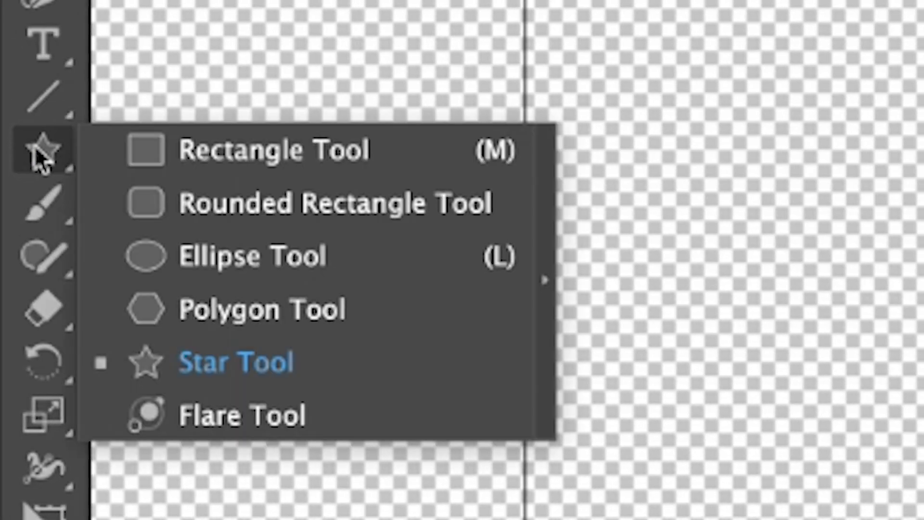
pyautogui.click(237, 251)
pyautogui.moveTo(178, 187); pyautogui.dragTo(258, 263)
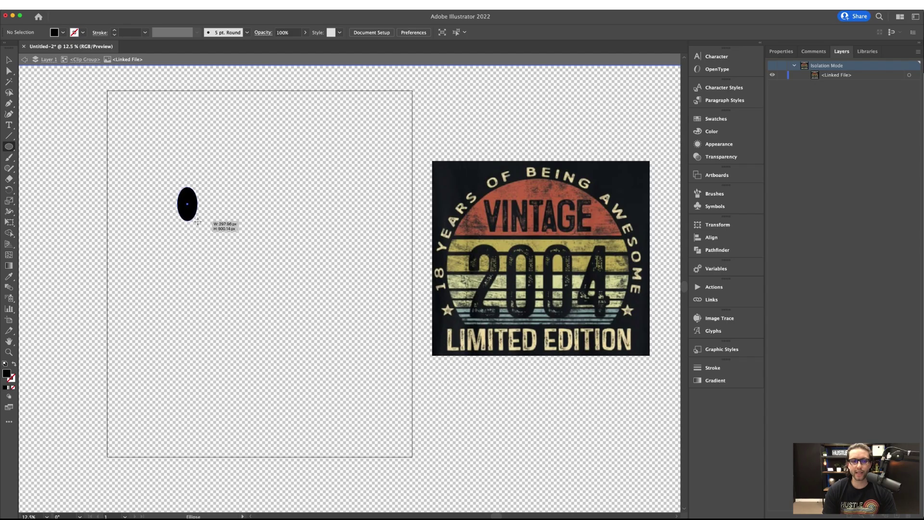
pyautogui.press('shift')
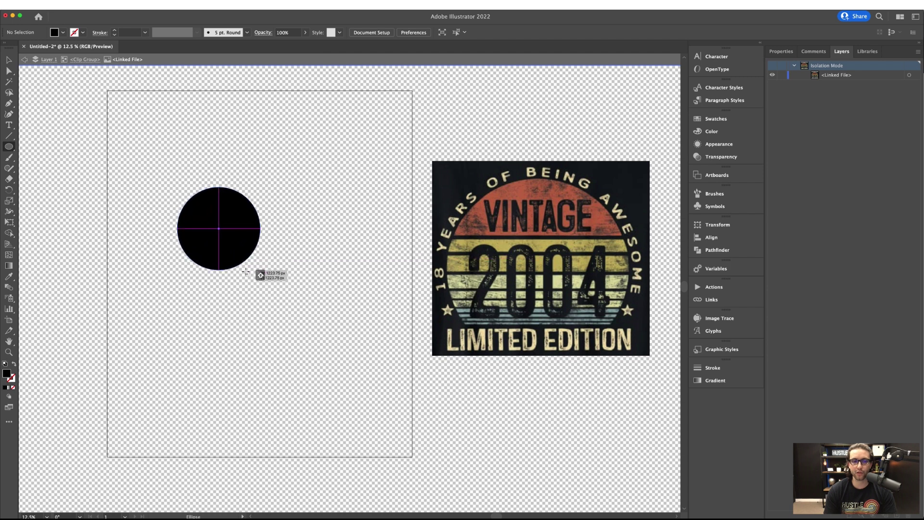
pyautogui.moveTo(258, 262); pyautogui.dragTo(294, 305)
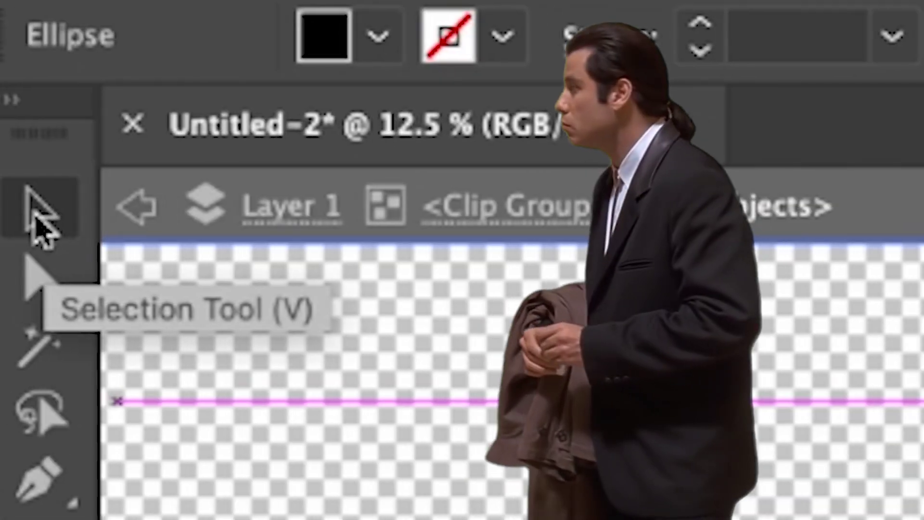
# Step: Scale the circle to about 3470 px in diameter and reposition it in the upper part of the artboard
pyautogui.click(36, 212)
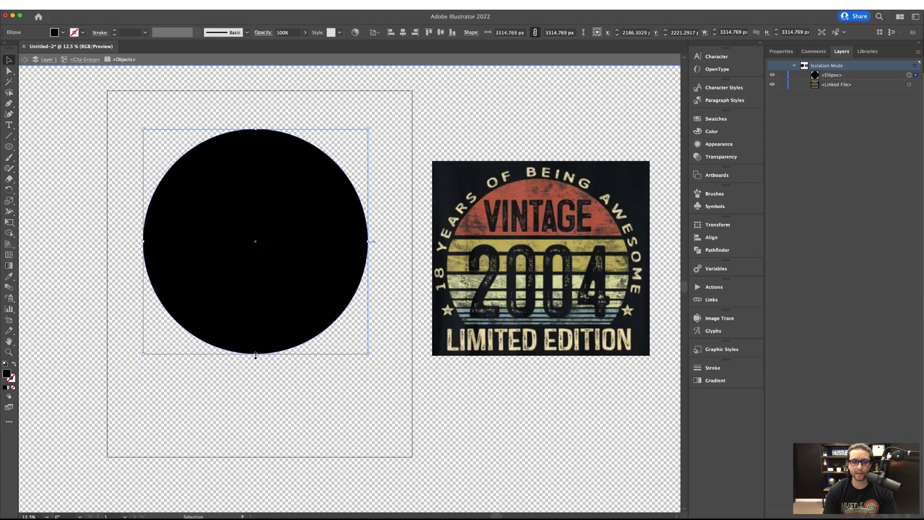
pyautogui.moveTo(256, 354); pyautogui.dragTo(255, 405)
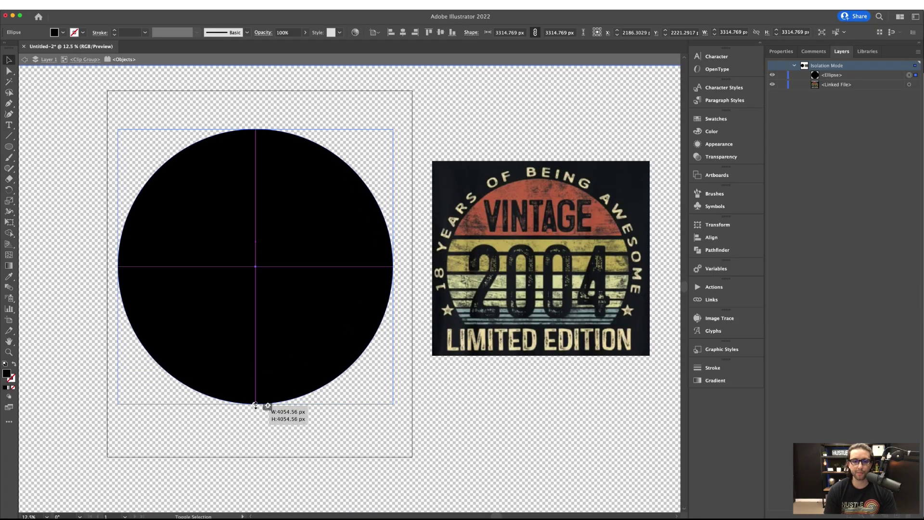
pyautogui.moveTo(255, 405); pyautogui.dragTo(255, 405)
pyautogui.moveTo(258, 323); pyautogui.dragTo(264, 308)
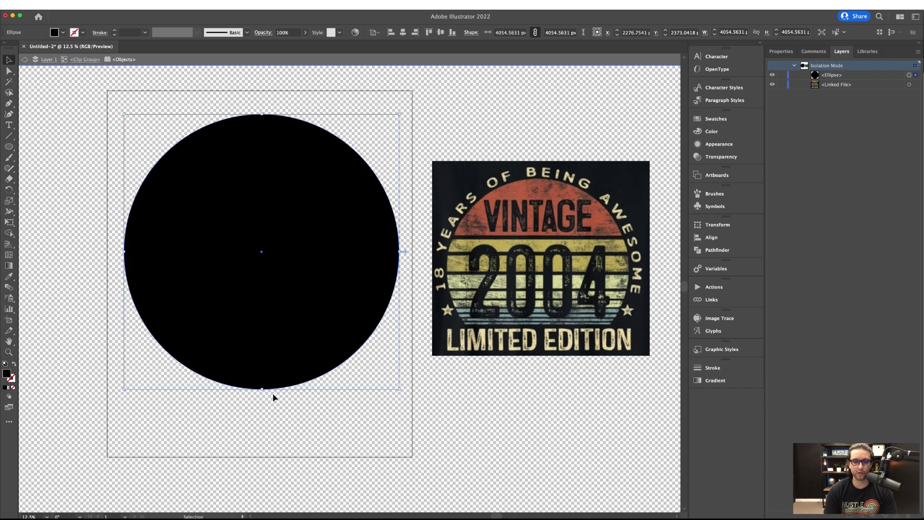
pyautogui.press('super+z')
pyautogui.press('super+z')
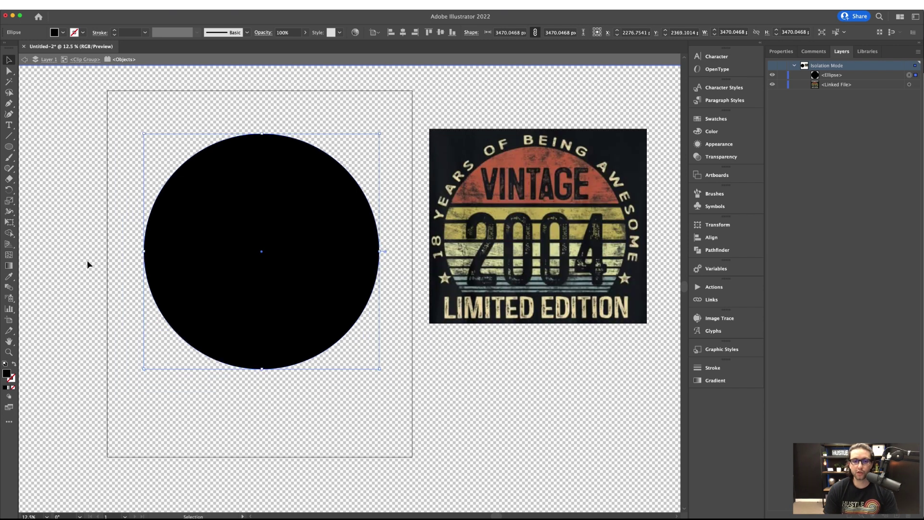
# Step: Add an opacity mask to the circle with Clip turned off and activate the mask for editing
pyautogui.click(10, 137)
pyautogui.moveTo(117, 319)
pyautogui.mouseDown()
pyautogui.moveTo(412, 321)
pyautogui.moveTo(393, 320)
pyautogui.mouseUp()
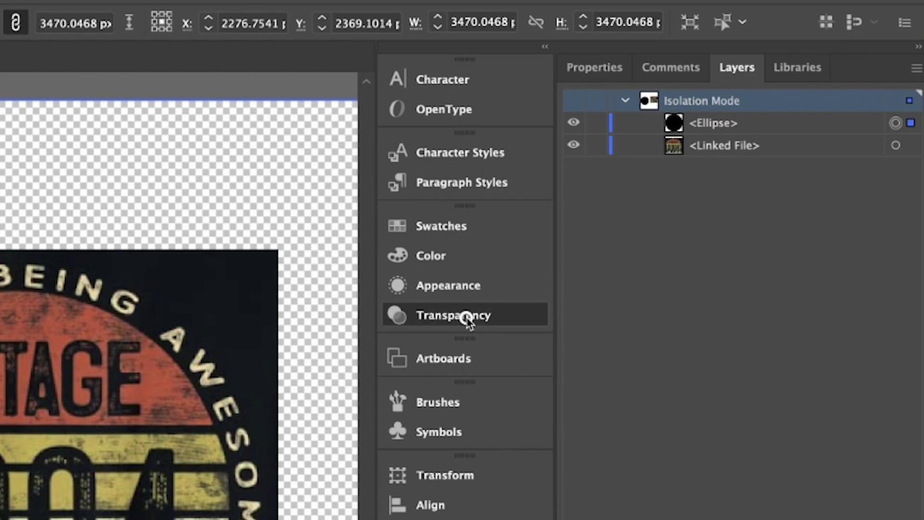
pyautogui.click(462, 315)
pyautogui.click(313, 283)
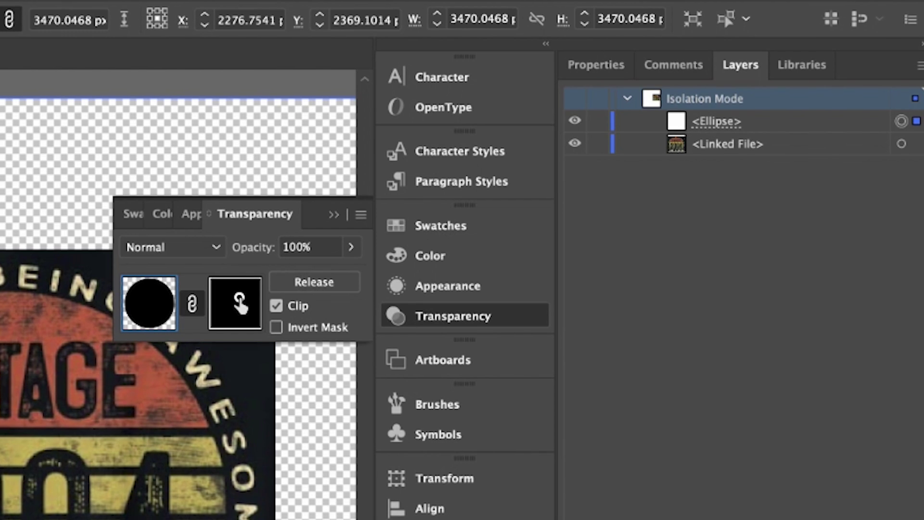
pyautogui.click(241, 308)
pyautogui.click(277, 305)
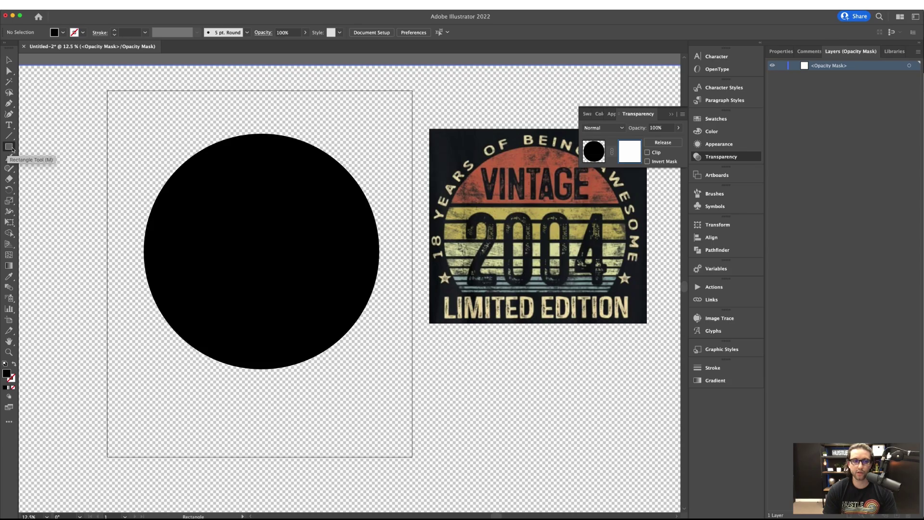
# Step: Hide the circle's bottom with a black mask rectangle about 3756 × 1011 px, and leave mask editing
pyautogui.moveTo(143, 316); pyautogui.dragTo(383, 376)
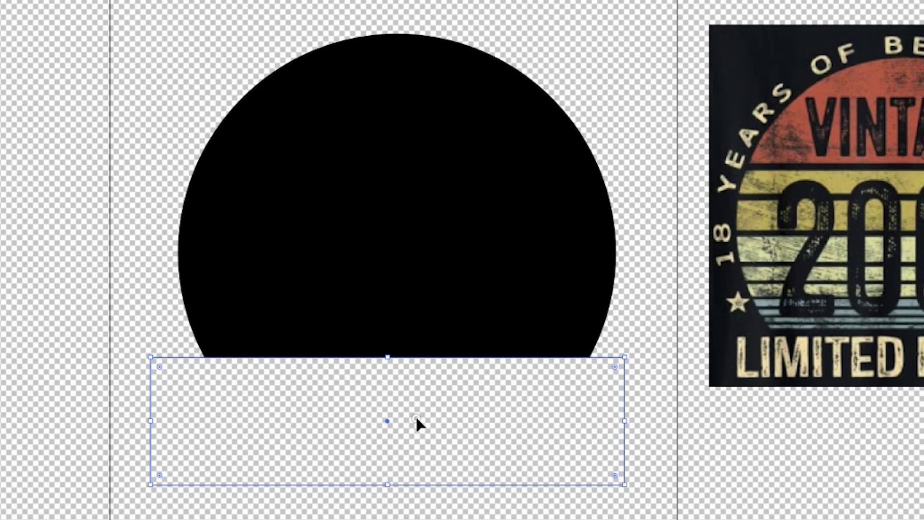
pyautogui.moveTo(272, 342); pyautogui.dragTo(257, 362)
pyautogui.moveTo(388, 455); pyautogui.dragTo(449, 295)
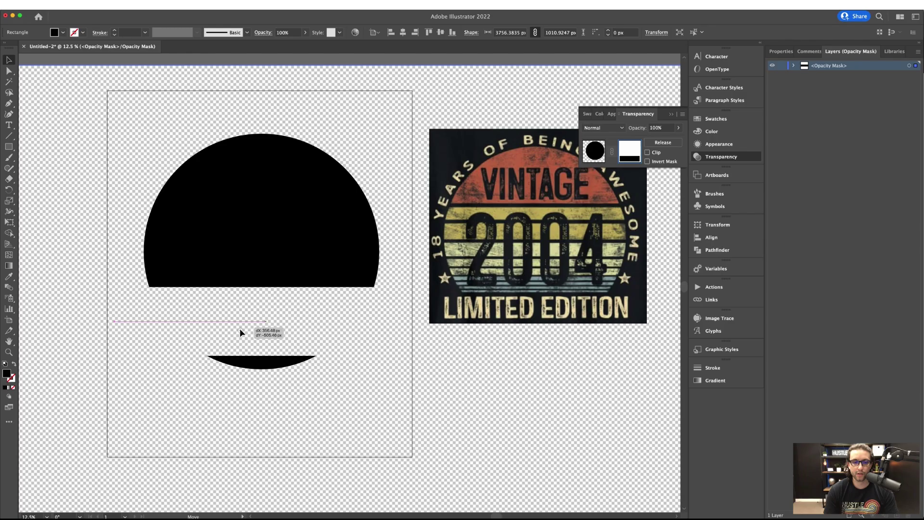
pyautogui.moveTo(243, 332); pyautogui.dragTo(231, 370)
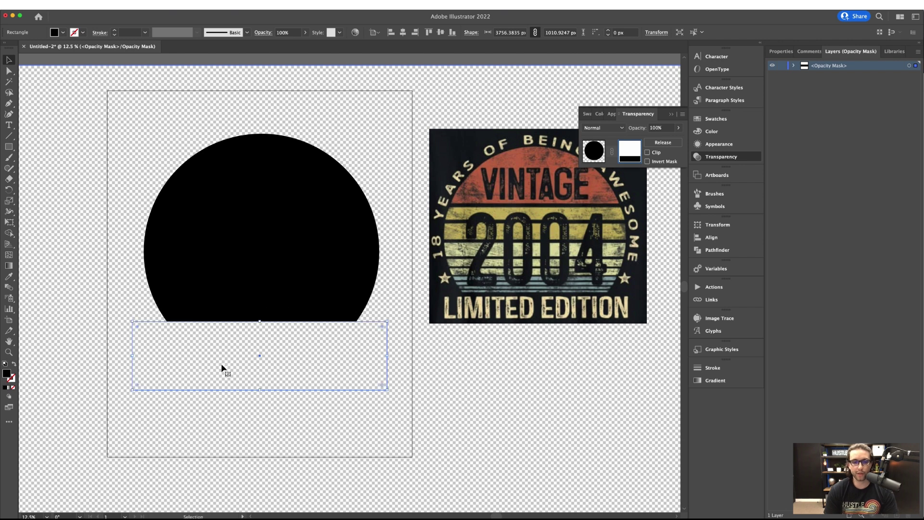
pyautogui.click(595, 153)
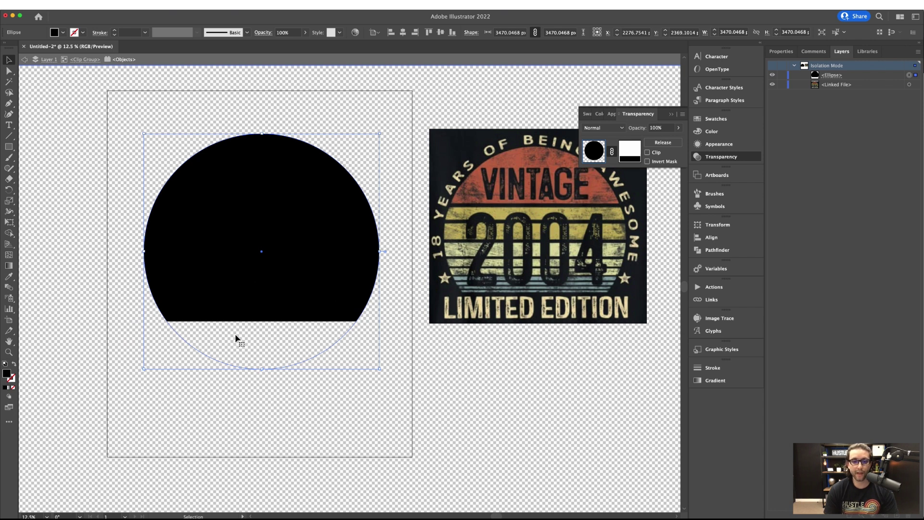
pyautogui.click(244, 404)
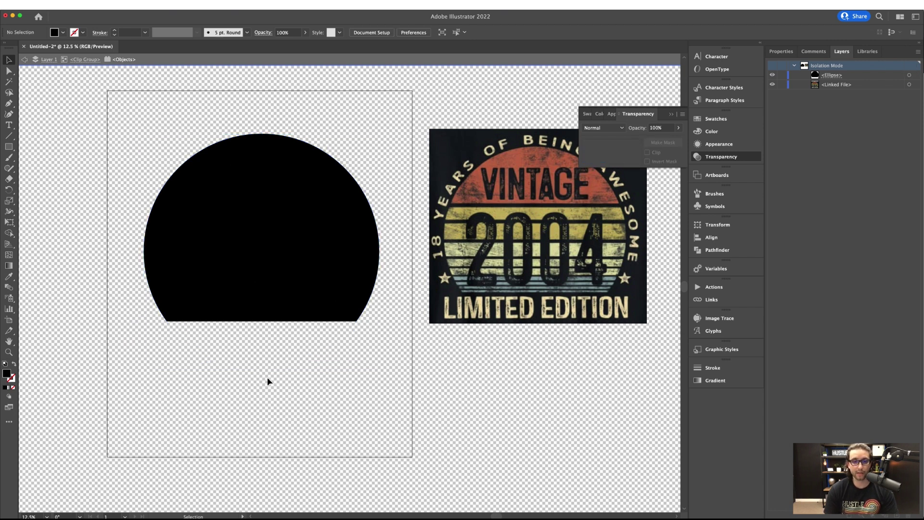
# Step: Set the mask rectangle's fill to white (ffffff) and back to black (000000)
pyautogui.click(134, 360)
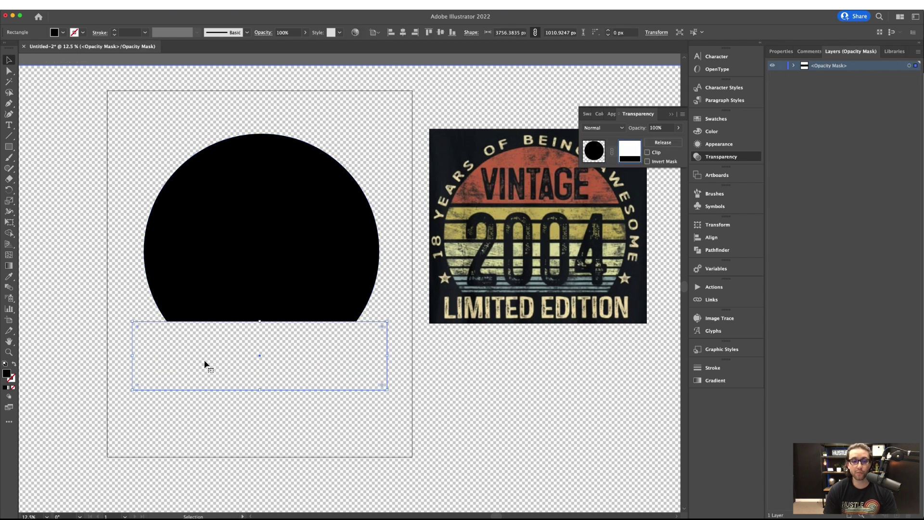
pyautogui.doubleClick(6, 373)
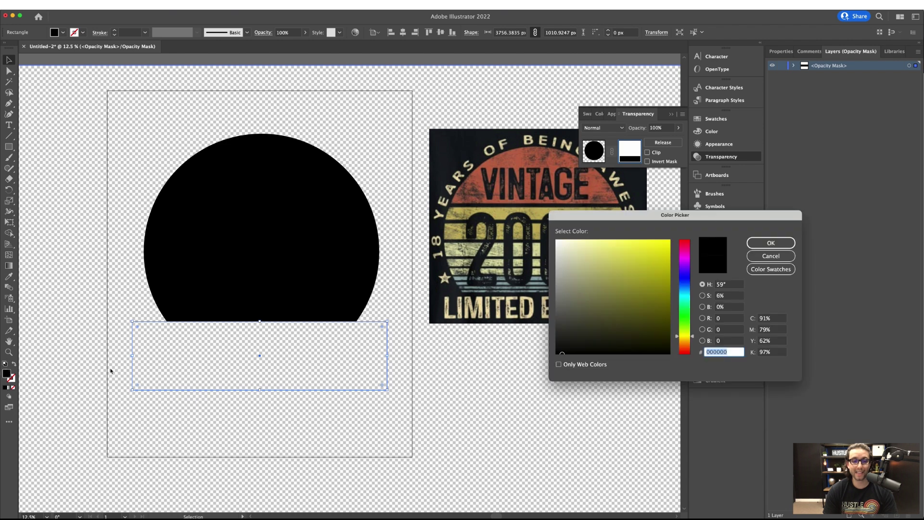
pyautogui.write('ffffff')
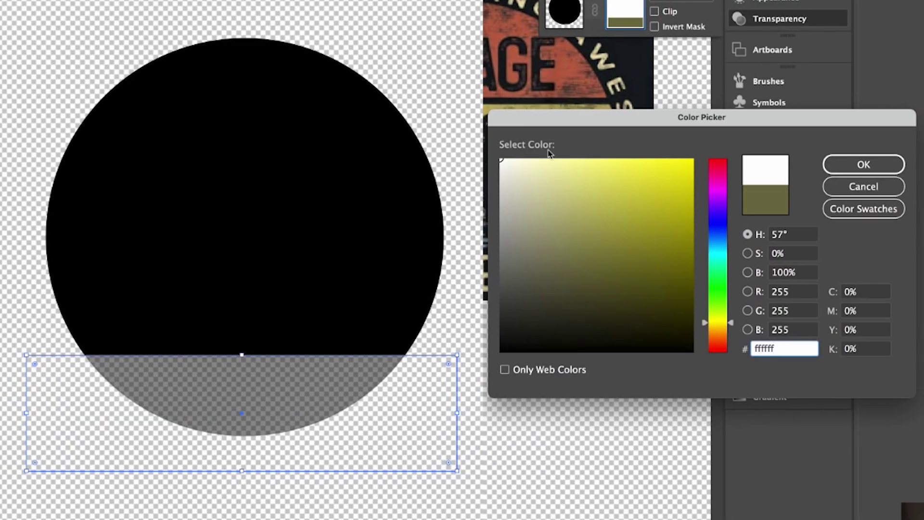
pyautogui.click(863, 164)
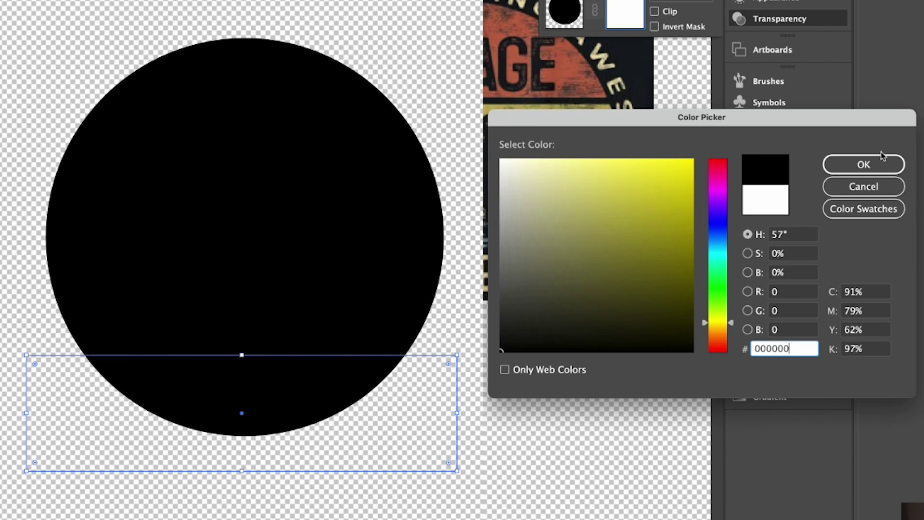
pyautogui.click(863, 164)
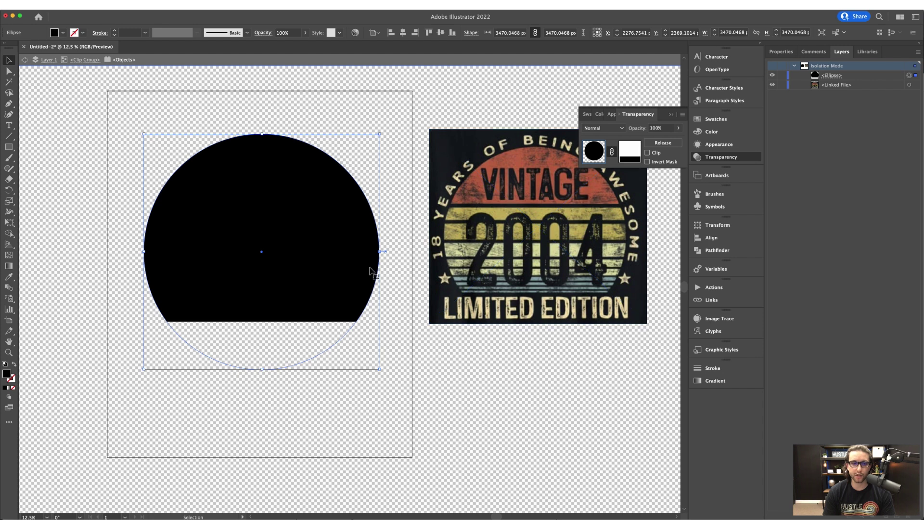
# Step: Draw a white rectangle about 3986 × 867 px across the circle's top and duplicate it directly below
pyautogui.click(9, 147)
pyautogui.moveTo(124, 123); pyautogui.dragTo(395, 182)
pyautogui.click(63, 33)
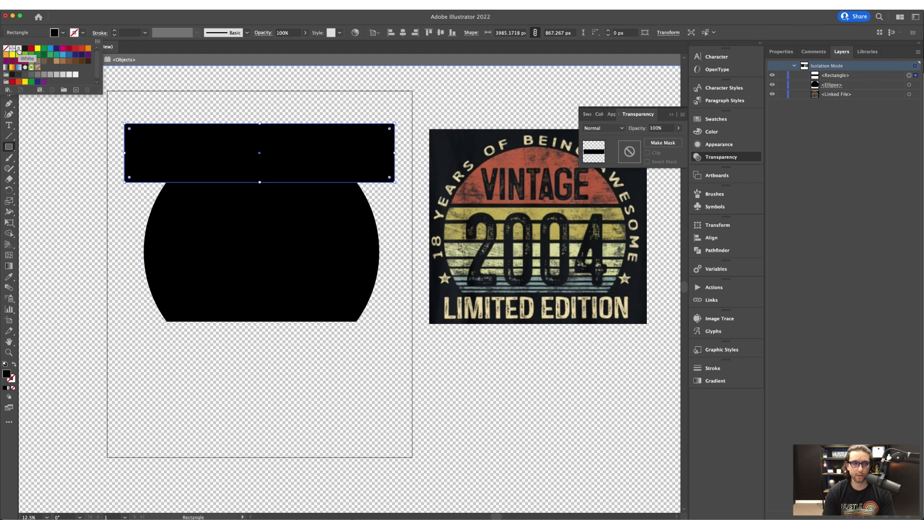
pyautogui.click(19, 48)
pyautogui.press('v')
pyautogui.moveTo(281, 153); pyautogui.dragTo(282, 230)
# Step: Stretch the upper white rectangle's height to about 1147 px and reduce both rectangles' opacity to 48%
pyautogui.click(282, 158)
pyautogui.moveTo(261, 184); pyautogui.dragTo(265, 197)
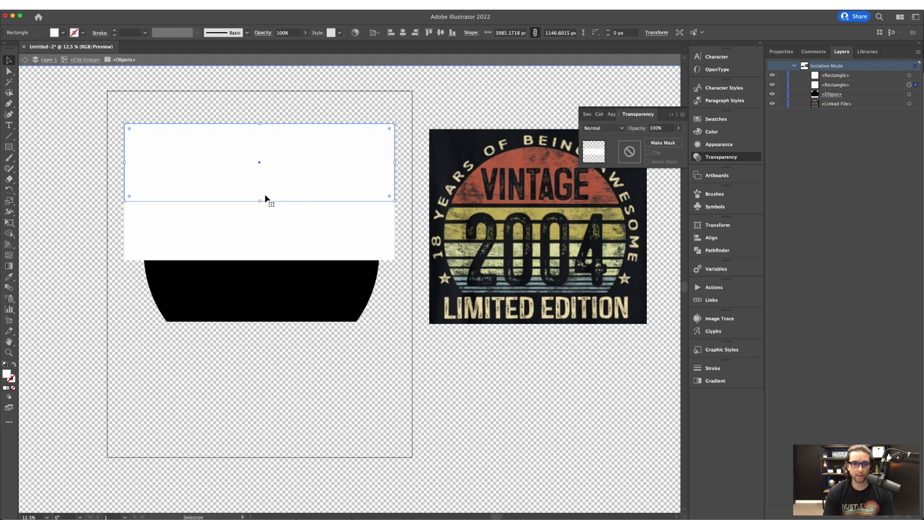
pyautogui.keyDown('shift'); pyautogui.click(395, 248); pyautogui.keyUp('shift')
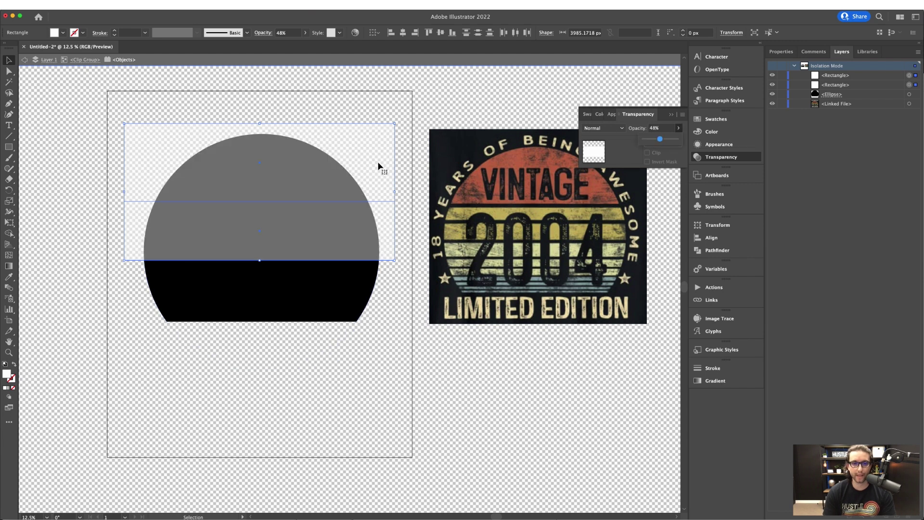
# Step: Shorten the lower rectangle and stack progressively thinner copies beneath it down to the circle's flat base
pyautogui.keyDown('shift'); pyautogui.click(380, 126); pyautogui.keyUp('shift')
pyautogui.moveTo(259, 260); pyautogui.dragTo(260, 231)
pyautogui.hotkey('ctrl', 'd')
pyautogui.hotkey('ctrl', 'd')
pyautogui.moveTo(319, 273); pyautogui.dragTo(279, 316)
pyautogui.press('super+plus')
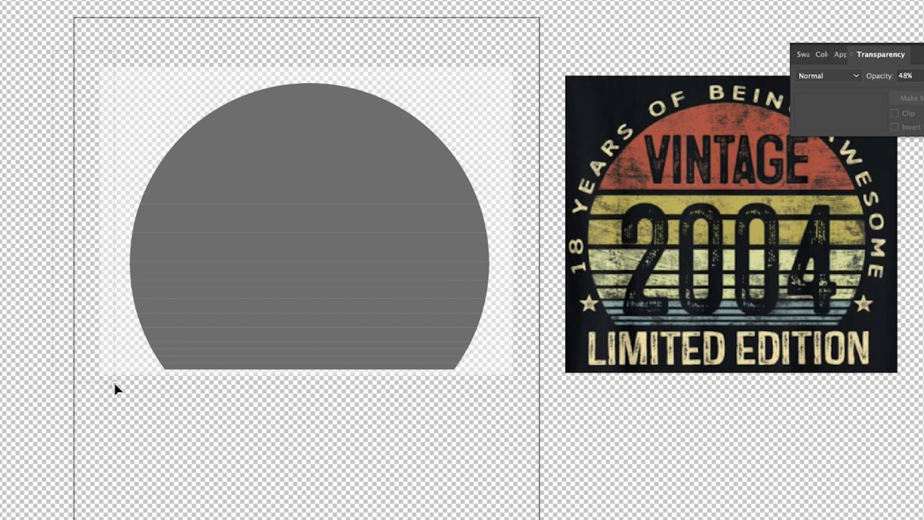
# Step: Select all the white stripes and set their opacity to 100%
pyautogui.moveTo(113, 380); pyautogui.dragTo(114, 380)
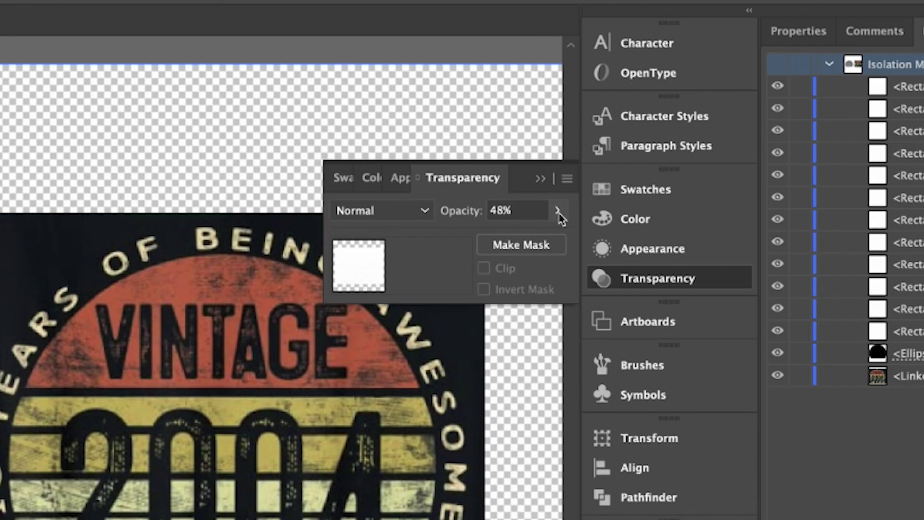
pyautogui.click(557, 212)
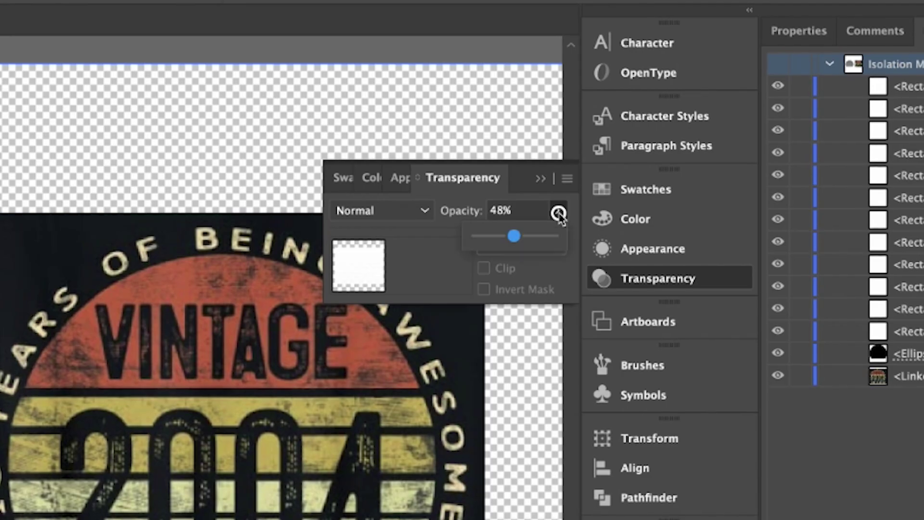
pyautogui.moveTo(515, 238); pyautogui.dragTo(569, 239)
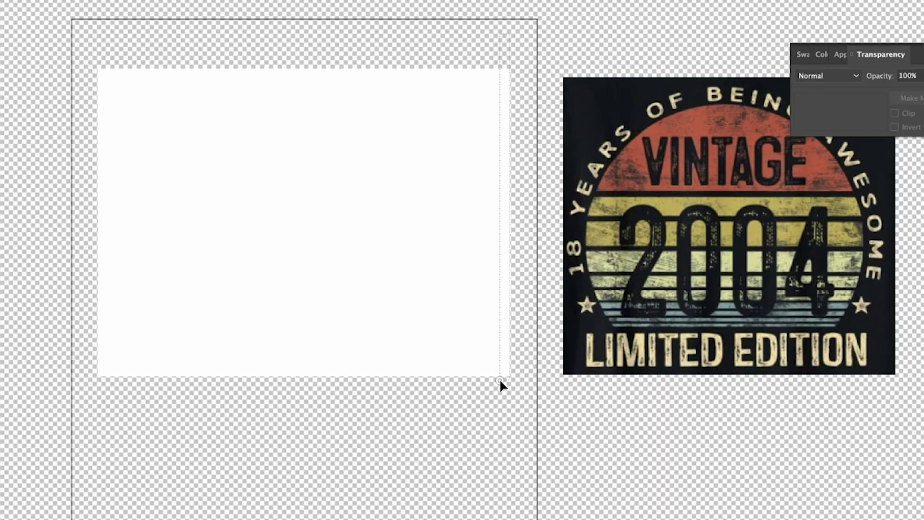
# Step: Group the white stripes and clip them to the cut-off circle with a clipping mask
pyautogui.moveTo(498, 378); pyautogui.dragTo(499, 378)
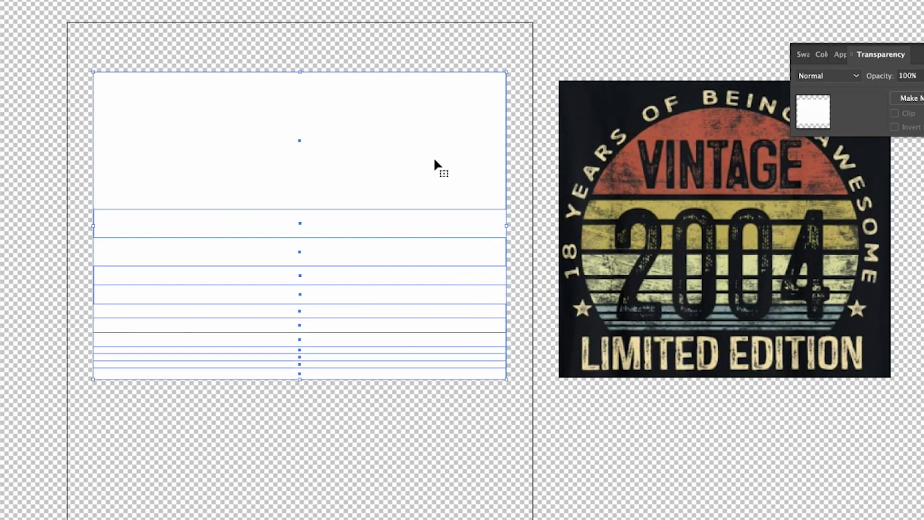
pyautogui.press('a')
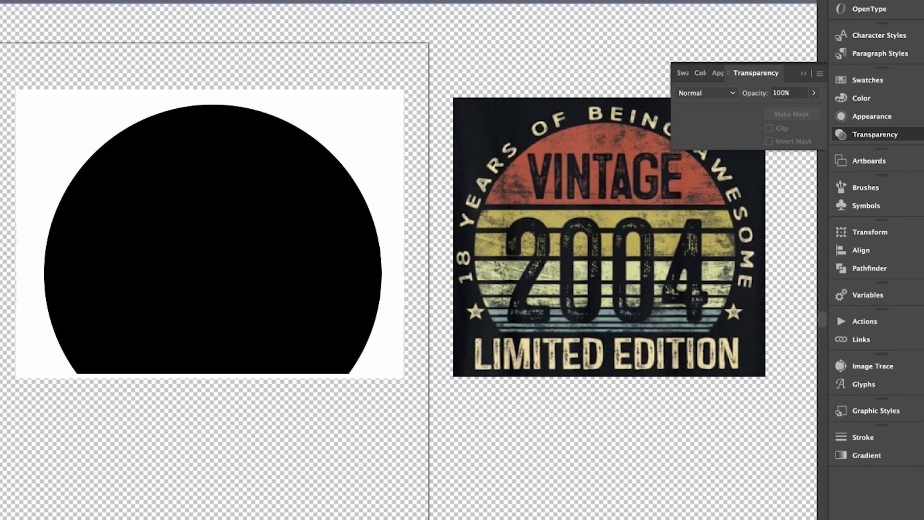
pyautogui.moveTo(2, 100); pyautogui.dragTo(194, 361)
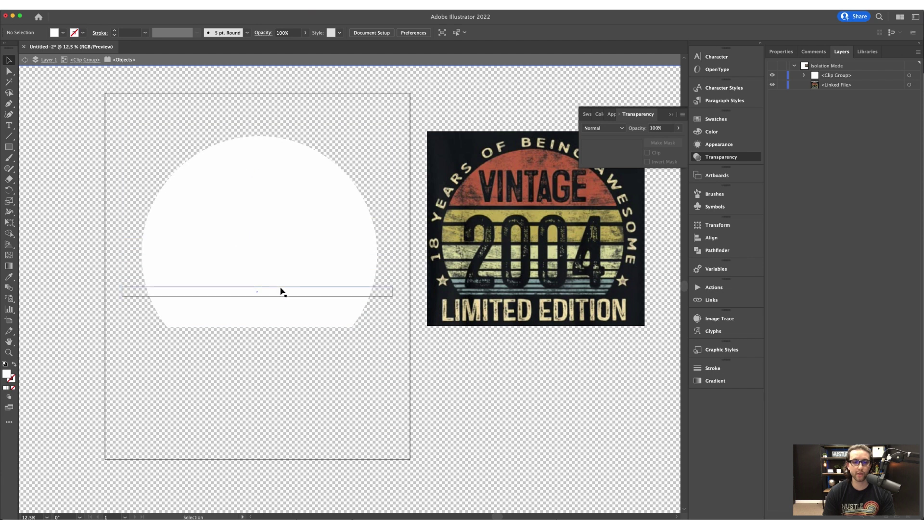
# Step: Isolate the group of stripes nested inside the new clip group
pyautogui.doubleClick(271, 198)
pyautogui.click(234, 260)
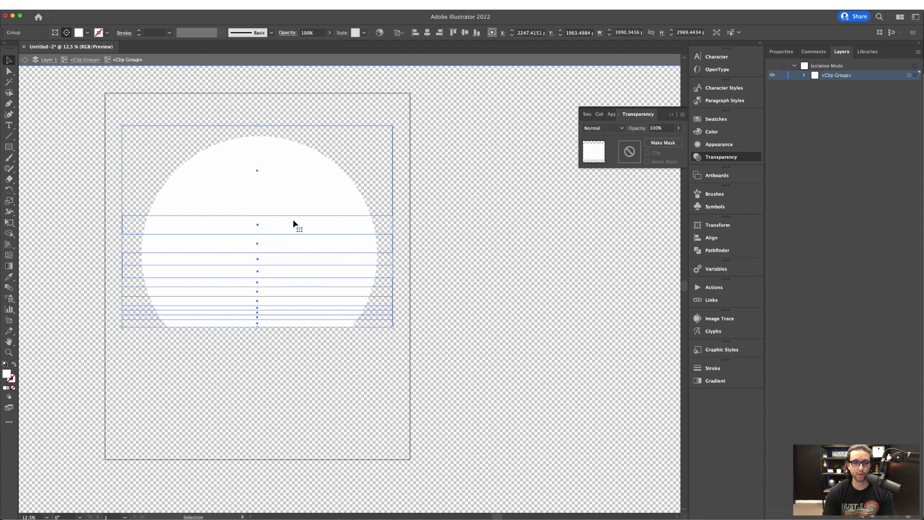
pyautogui.doubleClick(284, 209)
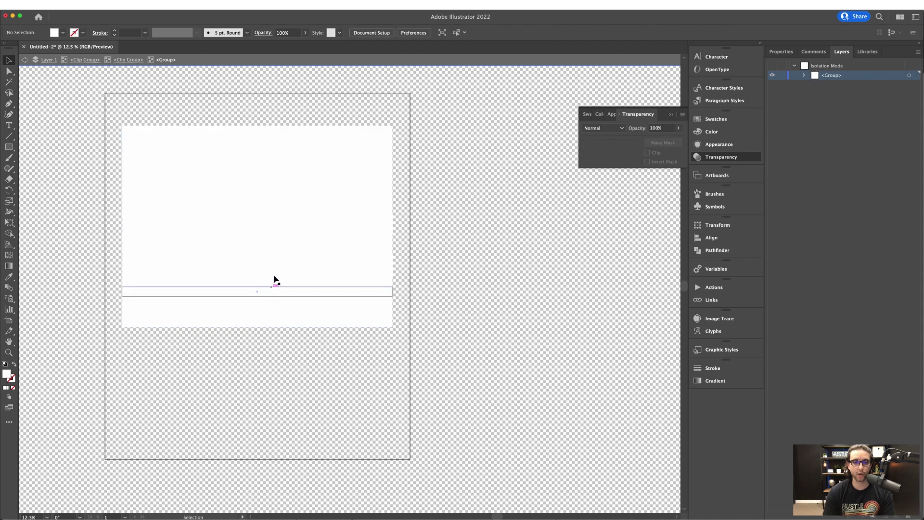
# Step: Give all the stripes in the isolated group a black 22 pt stroke
pyautogui.press('super+a')
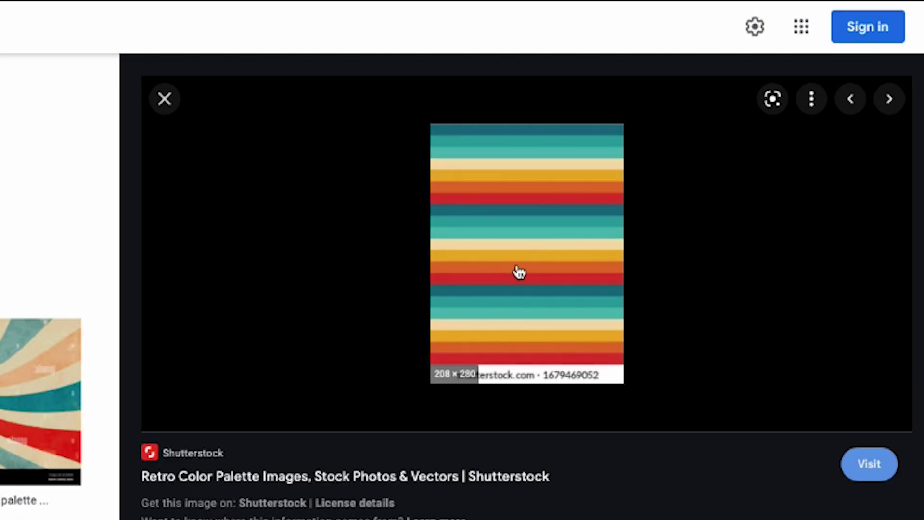
# Step: Bring in the retro striped palette image, trace it with the Low Fidelity Photo preset and expand the tracing into vector shapes
pyautogui.click(519, 272)
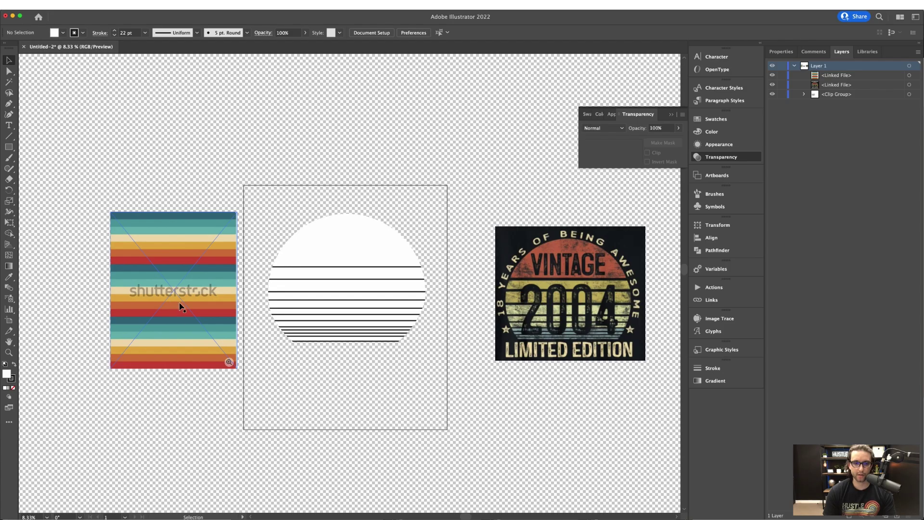
pyautogui.click(181, 306)
pyautogui.click(717, 318)
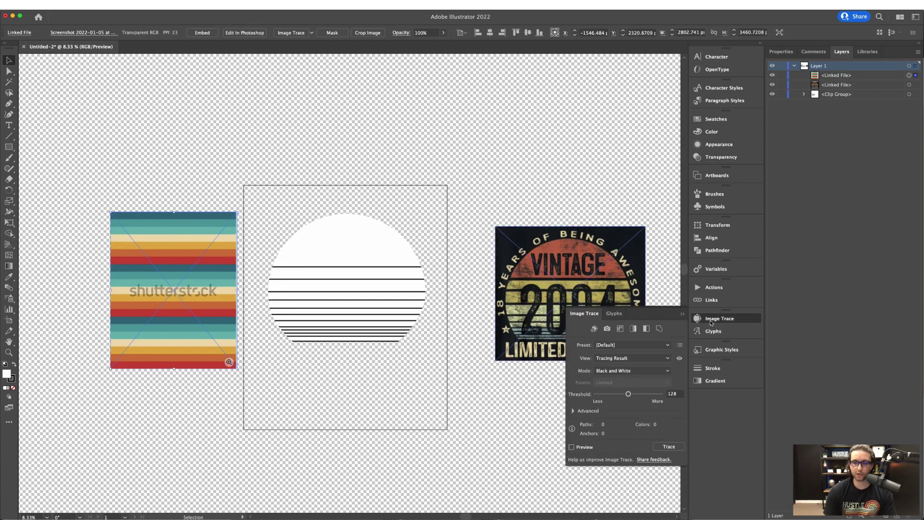
pyautogui.click(609, 345)
pyautogui.click(608, 388)
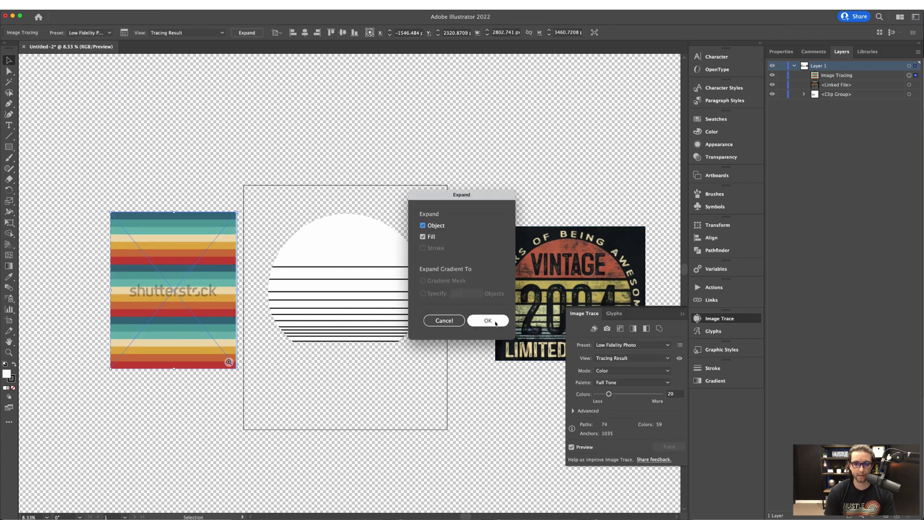
pyautogui.click(487, 320)
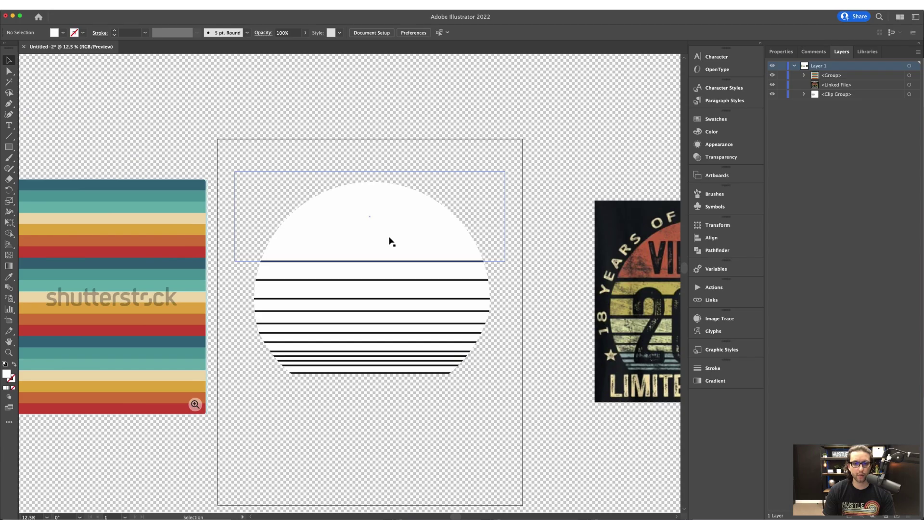
# Step: Isolate the clipped stripes and fill the tall top stripe with the red sampled from the palette
pyautogui.doubleClick(390, 241)
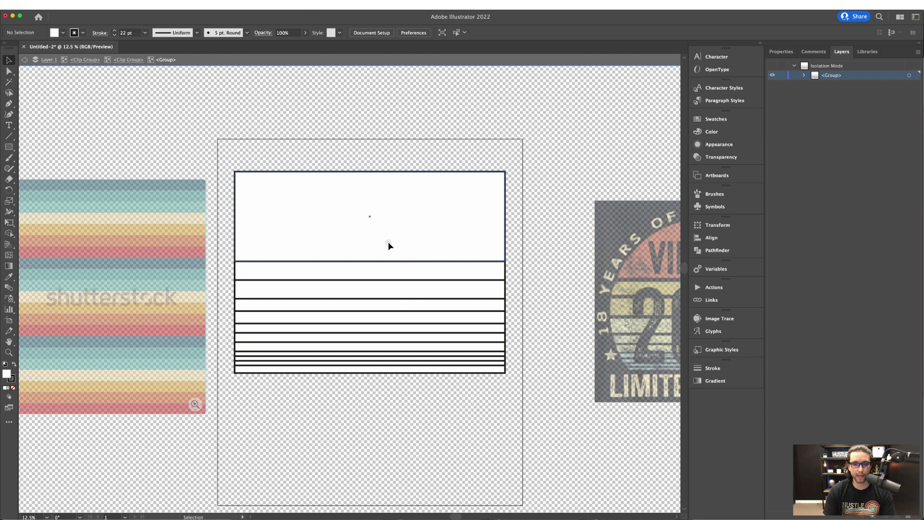
pyautogui.click(387, 241)
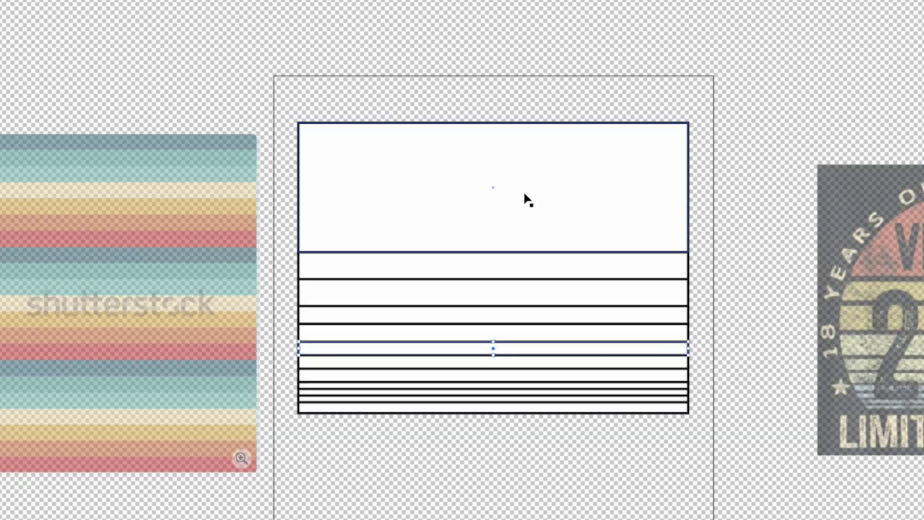
pyautogui.click(391, 224)
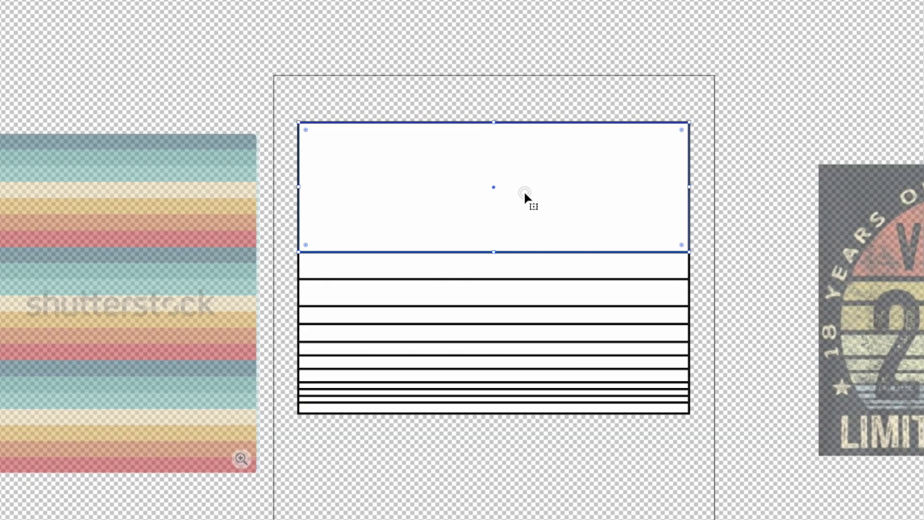
pyautogui.press('i')
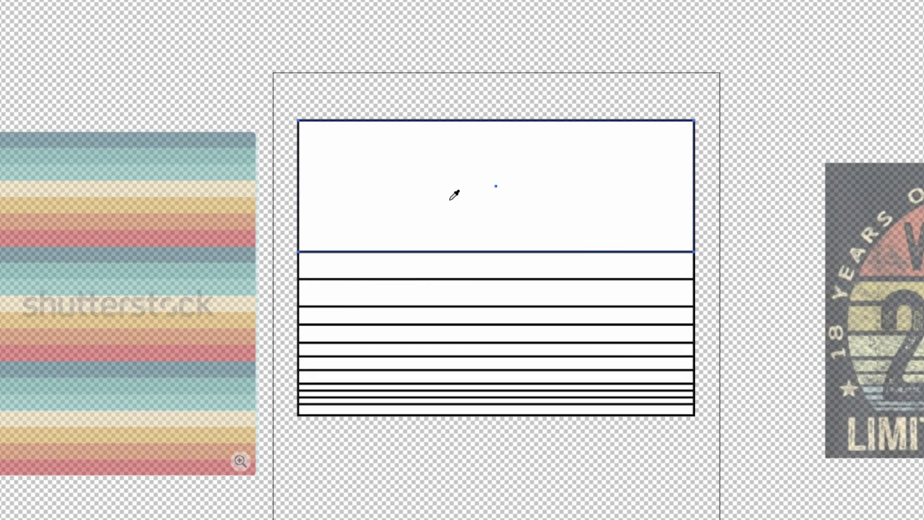
pyautogui.click(191, 236)
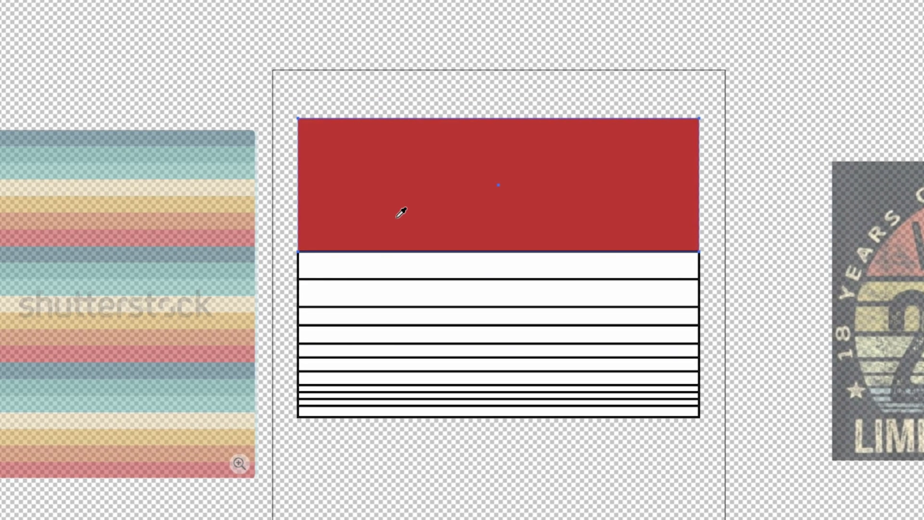
# Step: Fill the second and third stripes with the orange sampled from the palette using the Eyedropper
pyautogui.press('v')
pyautogui.click(356, 268)
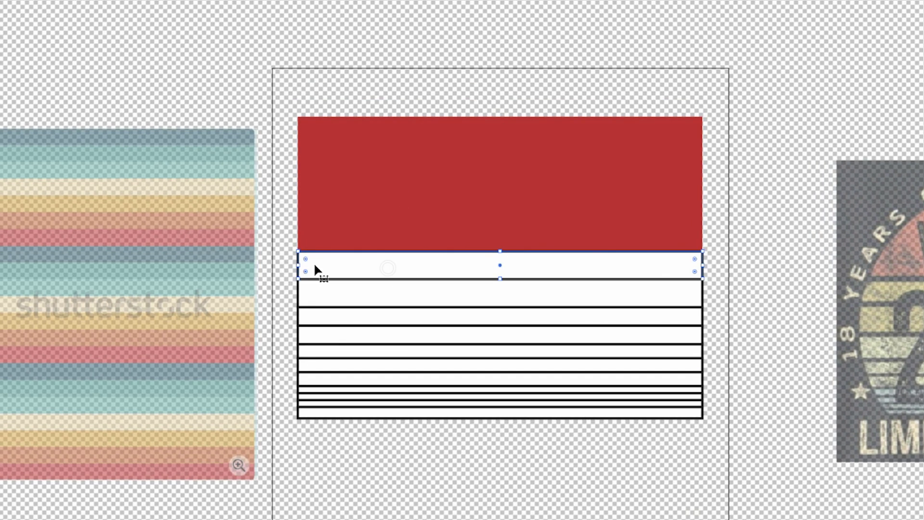
pyautogui.press('i')
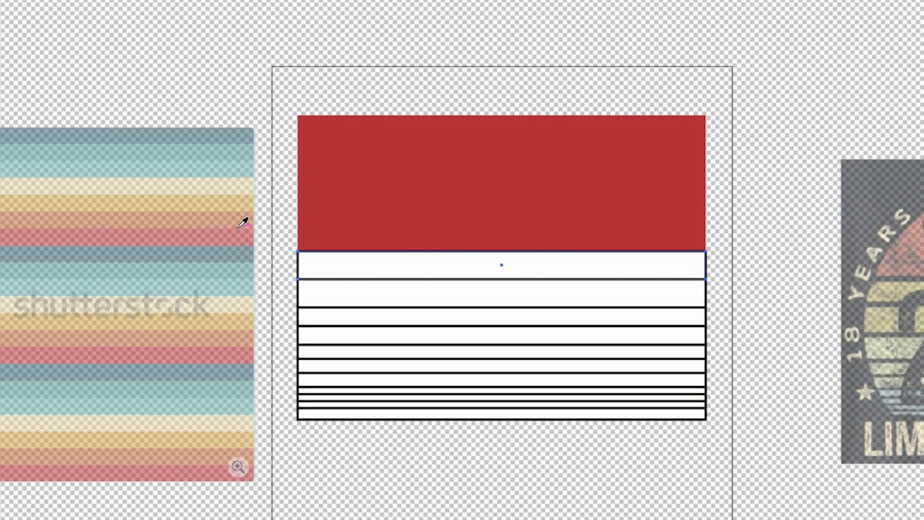
pyautogui.click(239, 214)
pyautogui.press('v')
pyautogui.click(360, 298)
pyautogui.press('i')
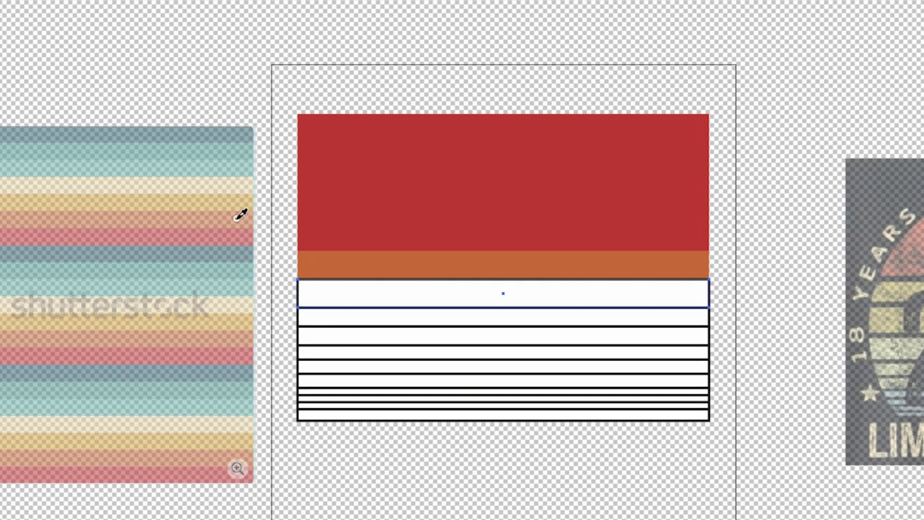
pyautogui.click(241, 212)
# Step: Fill the fourth and fifth stripes with the palette's yellow and the next three stripes with its cream
pyautogui.click(241, 198)
pyautogui.keyDown('ctrl'); pyautogui.click(350, 336); pyautogui.keyUp('ctrl')
pyautogui.click(350, 316)
pyautogui.keyDown('ctrl'); pyautogui.click(361, 356); pyautogui.keyUp('ctrl')
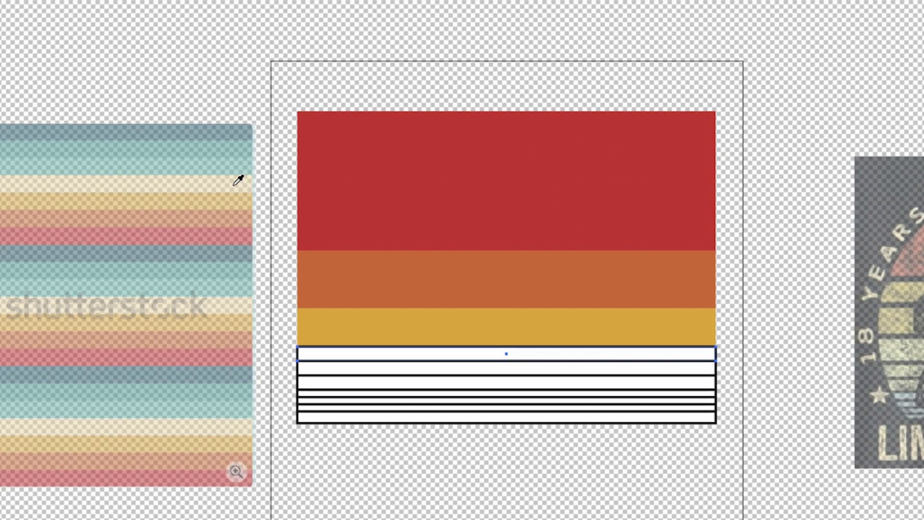
pyautogui.click(243, 185)
pyautogui.keyDown('ctrl'); pyautogui.click(361, 368); pyautogui.keyUp('ctrl')
pyautogui.click(236, 178)
pyautogui.keyDown('ctrl'); pyautogui.click(396, 383); pyautogui.keyUp('ctrl')
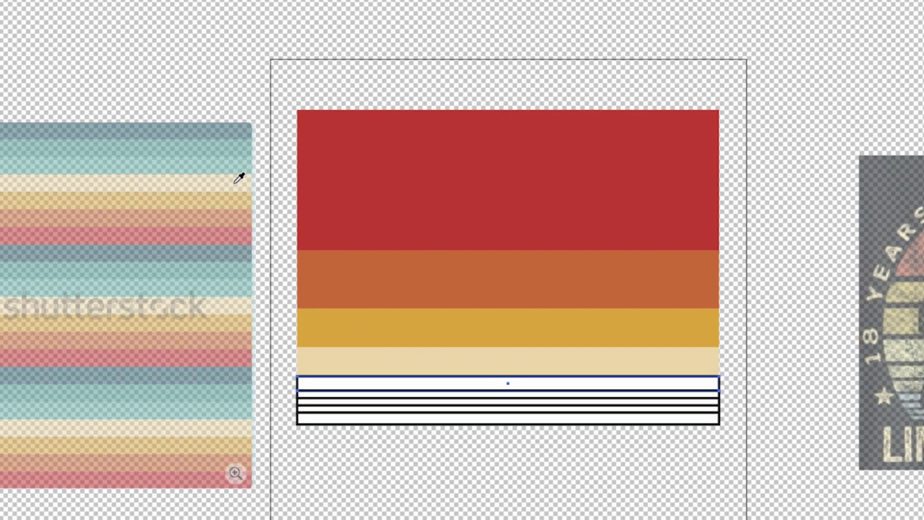
pyautogui.click(237, 179)
# Step: Fill the three thin lower stripes with the palette's light teal and the bottom stripe with its dark blue-teal
pyautogui.keyDown('ctrl'); pyautogui.click(356, 395); pyautogui.keyUp('ctrl')
pyautogui.click(229, 161)
pyautogui.keyDown('ctrl'); pyautogui.click(355, 404); pyautogui.keyUp('ctrl')
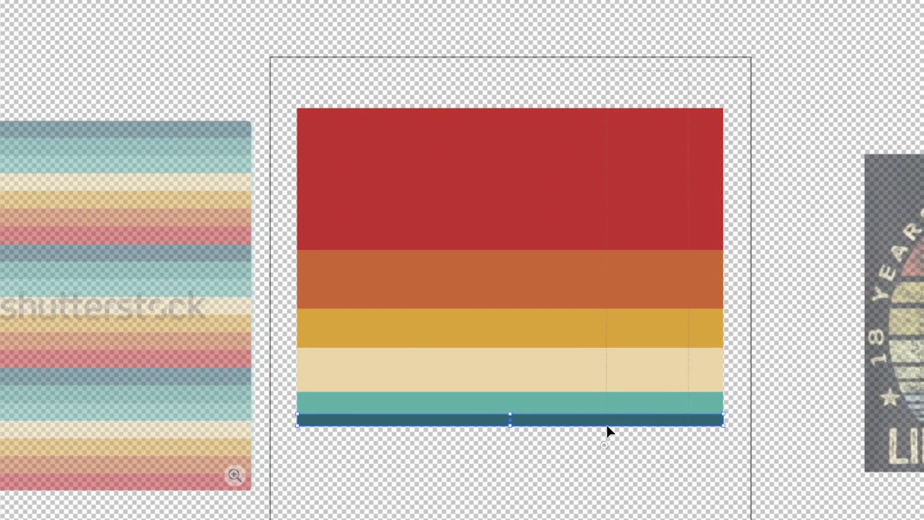
# Step: Select all the recolored stripes and give them back a black outline
pyautogui.hotkey('ctrl', 'a')
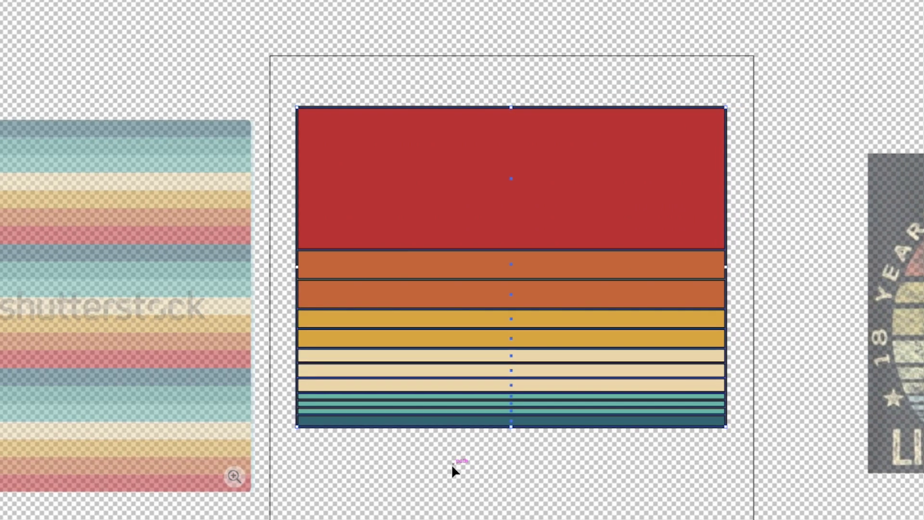
pyautogui.click(293, 457)
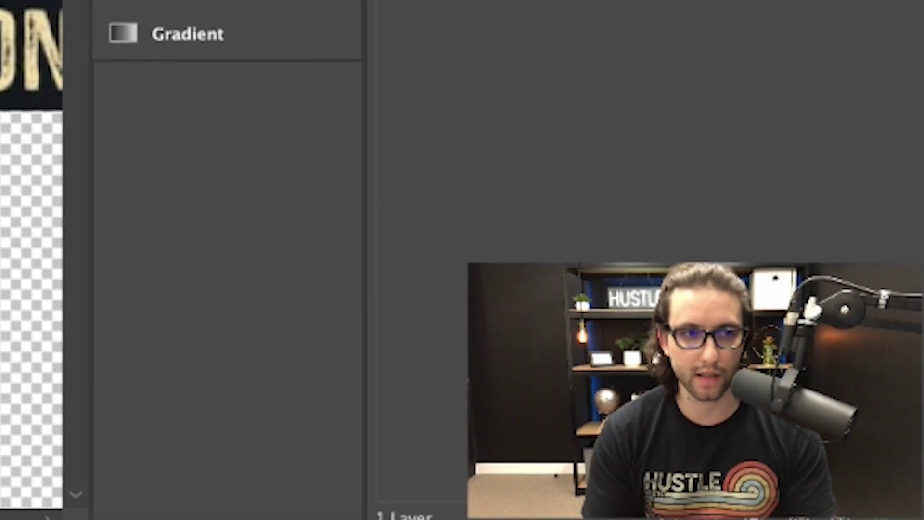
# Step: Place the distressed VINTAGE text in DCC - Ash on the red top section of the sunset
pyautogui.moveTo(241, 138); pyautogui.dragTo(272, 234)
pyautogui.press('super+z')
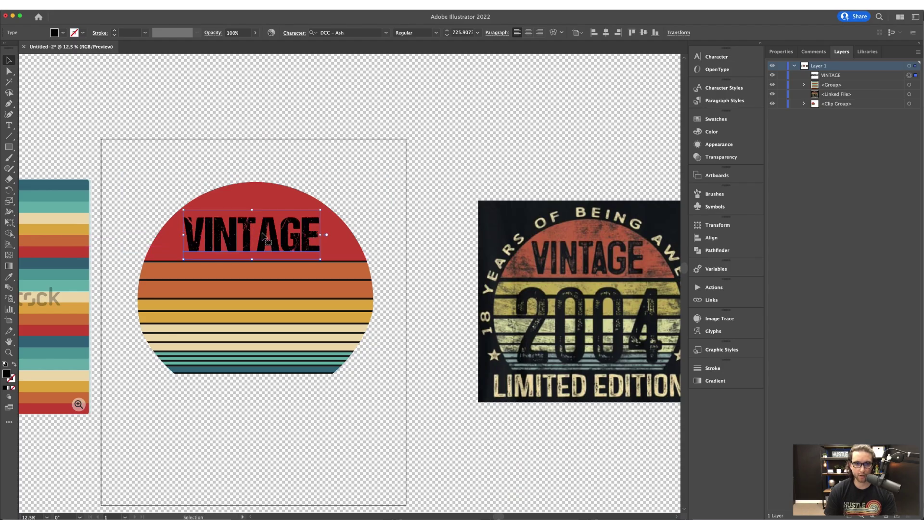
pyautogui.press('super+z')
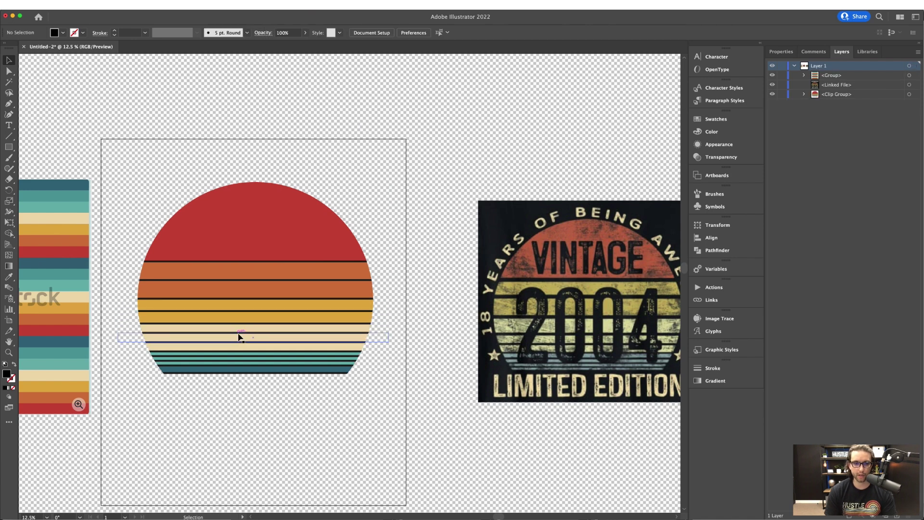
pyautogui.press('super+shift+z')
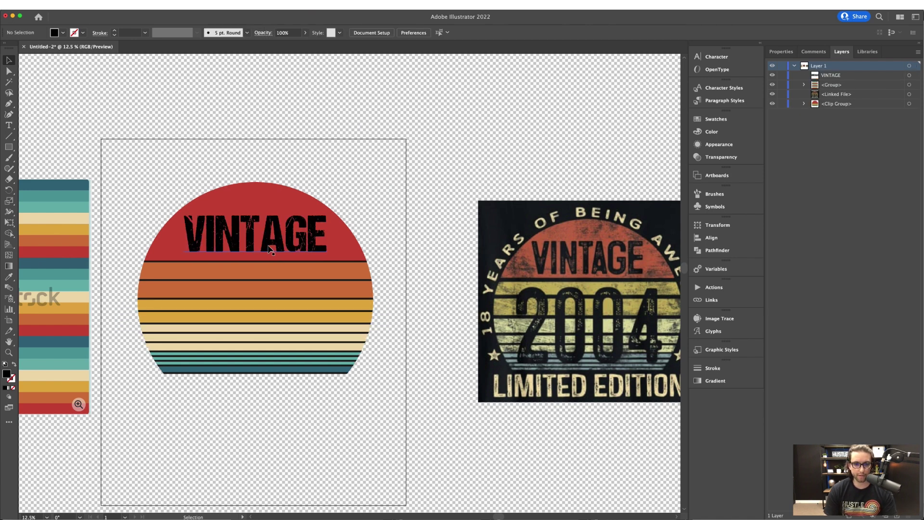
# Step: Duplicate the VINTAGE text onto the stripes below it and change the copy to 2004
pyautogui.moveTo(269, 245); pyautogui.dragTo(270, 294)
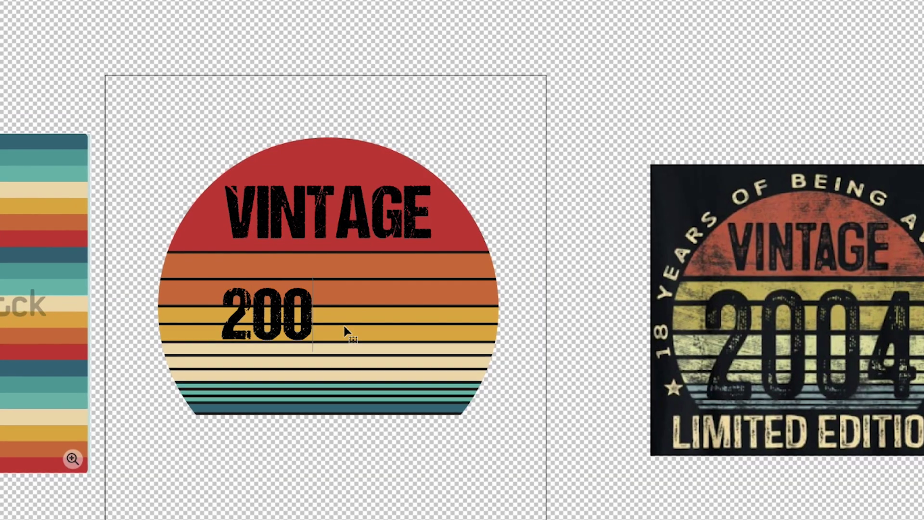
pyautogui.write('4')
# Step: Enlarge the 2004 text to about 1217 pt across the middle stripes
pyautogui.moveTo(267, 315); pyautogui.dragTo(310, 306)
pyautogui.moveTo(397, 319); pyautogui.dragTo(467, 321)
pyautogui.press('super+z')
pyautogui.moveTo(348, 341); pyautogui.dragTo(427, 350)
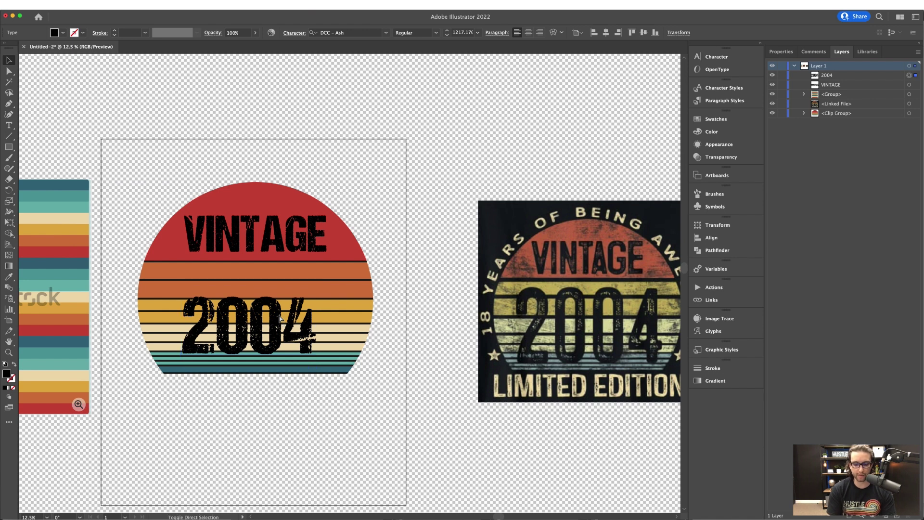
# Step: Convert 2004 to outlines and scale it to about 2745 by 1184 px, centered beneath VINTAGE
pyautogui.press('super+shift+o')
pyautogui.moveTo(315, 332); pyautogui.dragTo(290, 315)
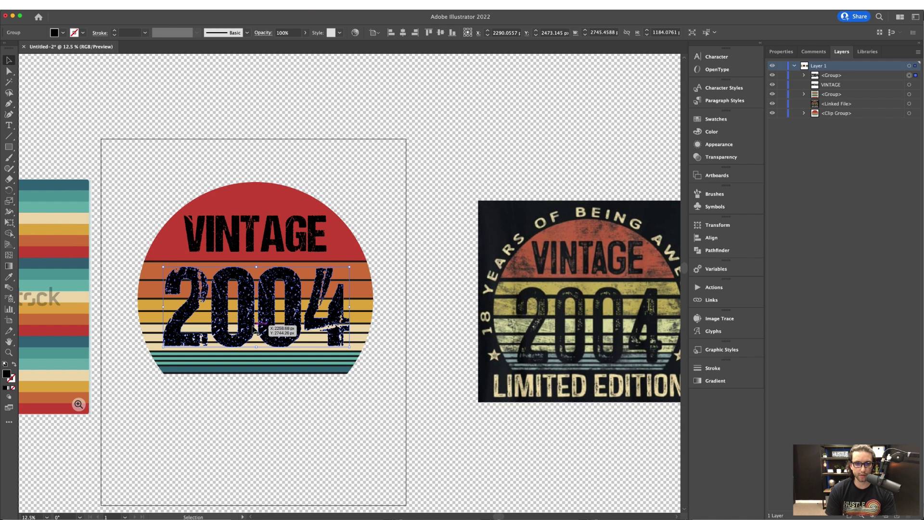
pyautogui.click(284, 445)
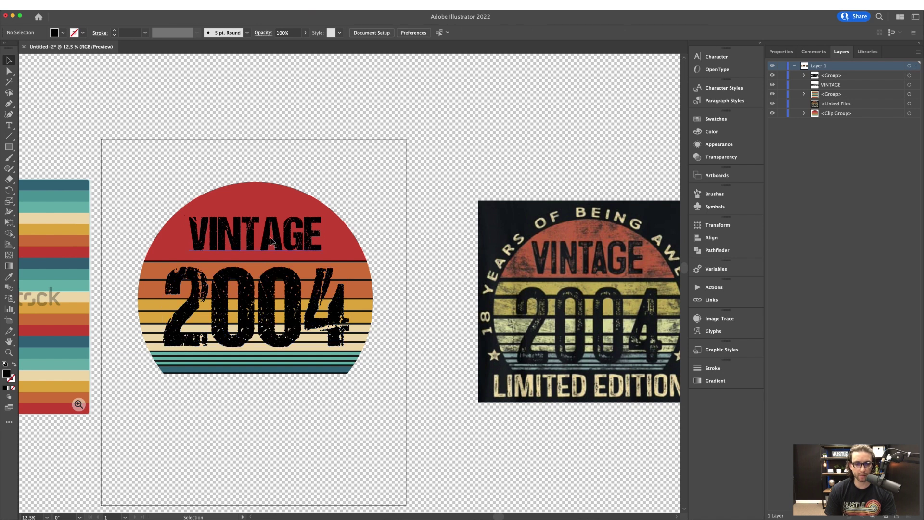
# Step: Duplicate the VINTAGE text straight down below the sunset and change the copy to LIMITED EDITION
pyautogui.click(277, 240)
pyautogui.moveTo(275, 237); pyautogui.dragTo(274, 397)
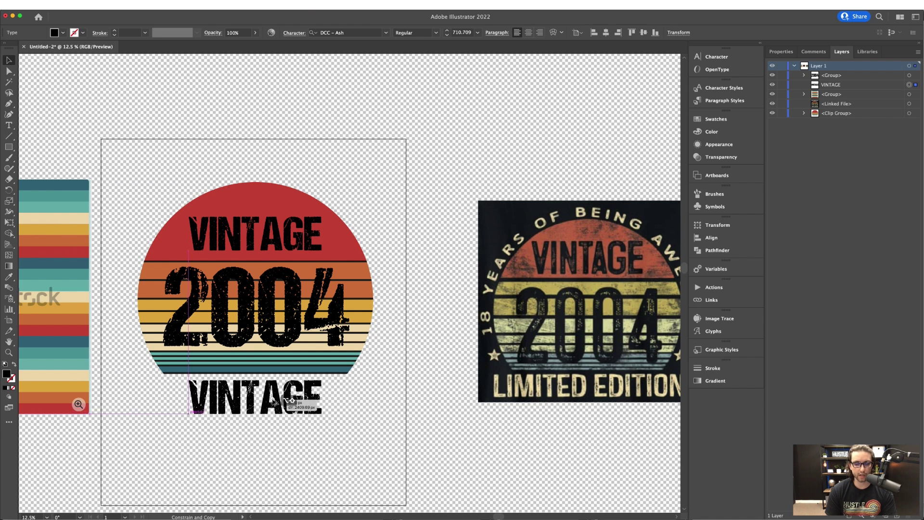
pyautogui.doubleClick(262, 397)
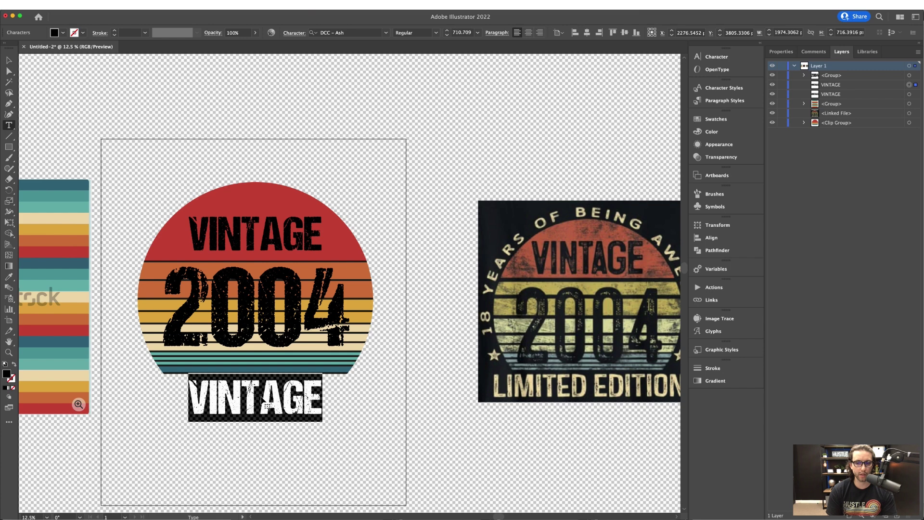
pyautogui.write('LIMITED EDITION')
pyautogui.press('Escape')
pyautogui.click(496, 340)
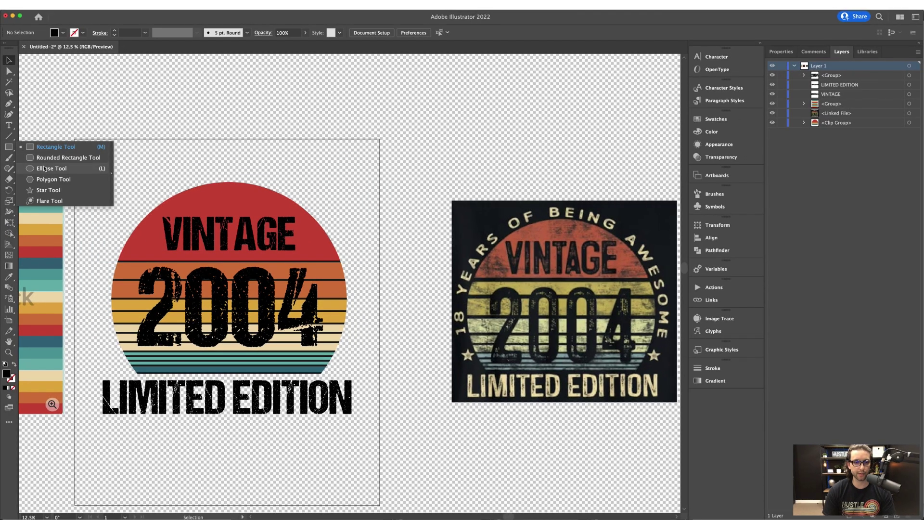
# Step: Draw a circle about 3576 px wide over the sunset and set its opacity to 57%
pyautogui.moveTo(233, 319)
pyautogui.mouseDown()
pyautogui.moveTo(218, 388)
pyautogui.moveTo(233, 424)
pyautogui.mouseUp()
pyautogui.press('v')
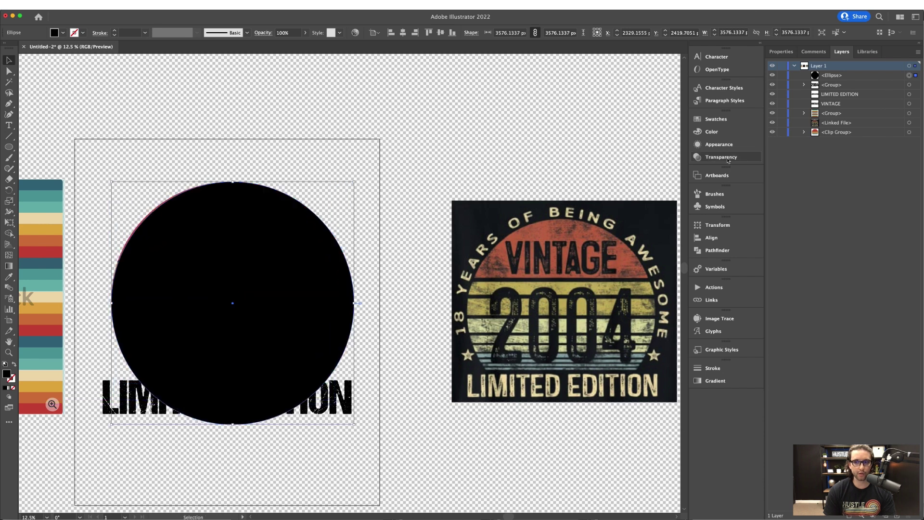
pyautogui.moveTo(673, 132); pyautogui.dragTo(654, 137)
# Step: Align and resize the semi-transparent circle so it surrounds the sunset with a narrow, even margin
pyautogui.moveTo(234, 236)
pyautogui.mouseDown()
pyautogui.moveTo(238, 212)
pyautogui.moveTo(230, 231)
pyautogui.mouseUp()
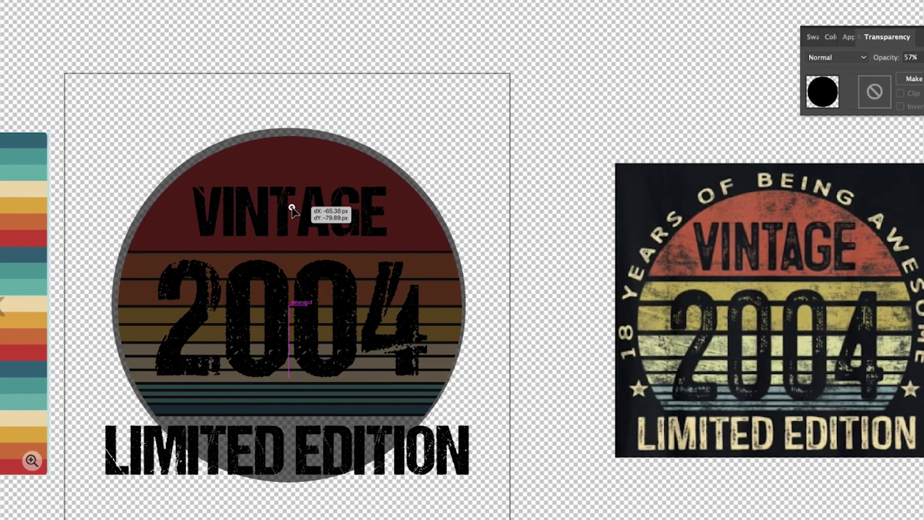
pyautogui.moveTo(292, 208); pyautogui.dragTo(291, 214)
pyautogui.moveTo(288, 491); pyautogui.dragTo(312, 452)
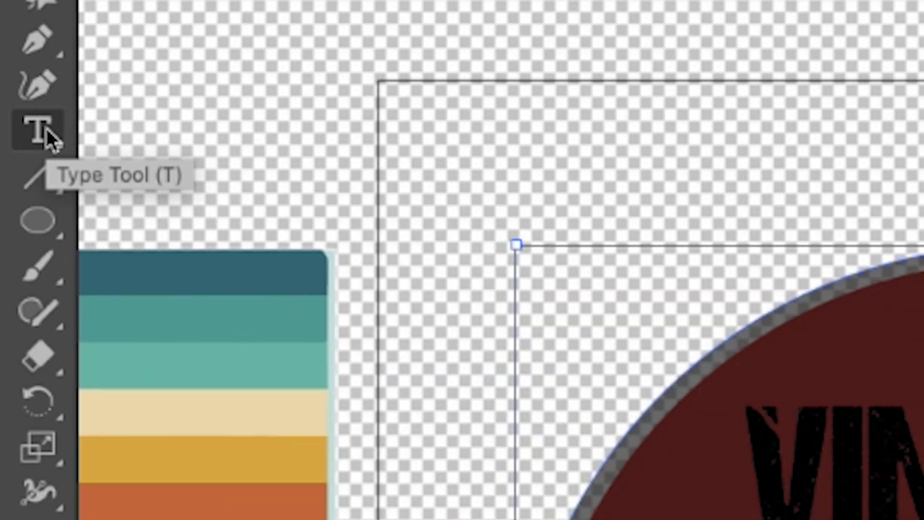
# Step: Add the text 18 YEARS OF BEING AWESOME along the circle with the Type on a Path tool, in DCC - Ash at 300 pt
pyautogui.click(44, 129)
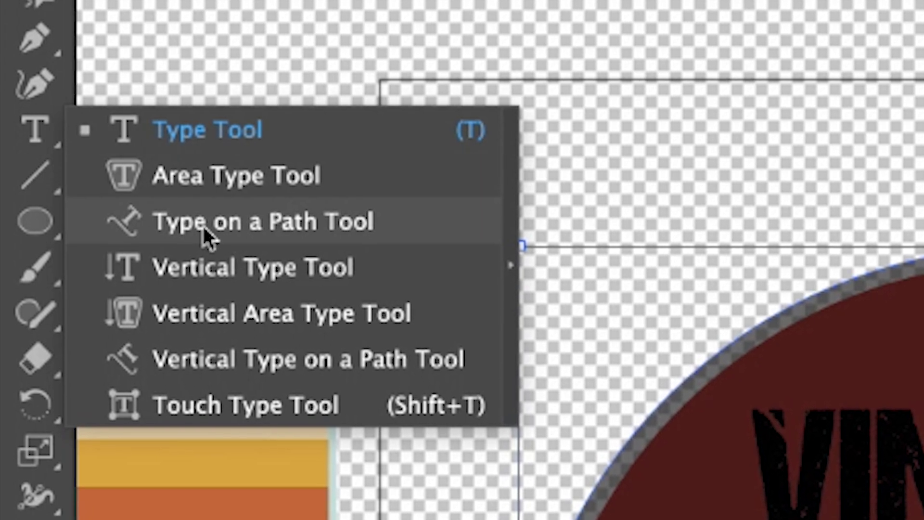
pyautogui.click(204, 231)
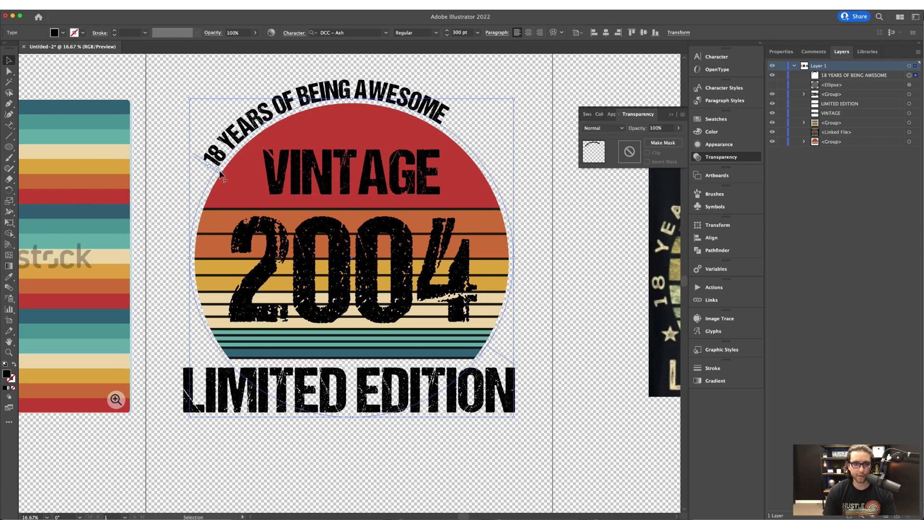
# Step: Shift the text 18 YEARS OF BEING AWESOME along its circular path to centre it above the sunset
pyautogui.moveTo(219, 174); pyautogui.dragTo(239, 148)
pyautogui.scroll(3, 238, 147)
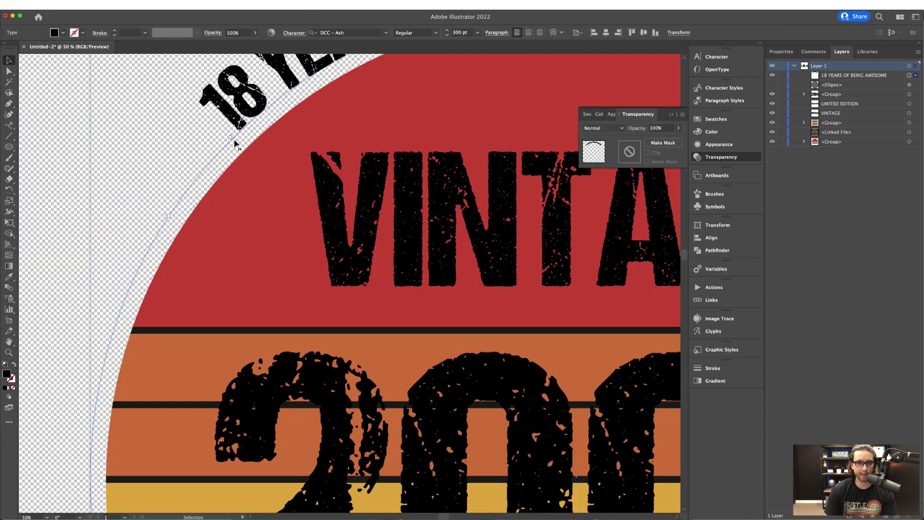
pyautogui.moveTo(236, 143)
pyautogui.mouseDown()
pyautogui.moveTo(220, 157)
pyautogui.moveTo(237, 148)
pyautogui.mouseUp()
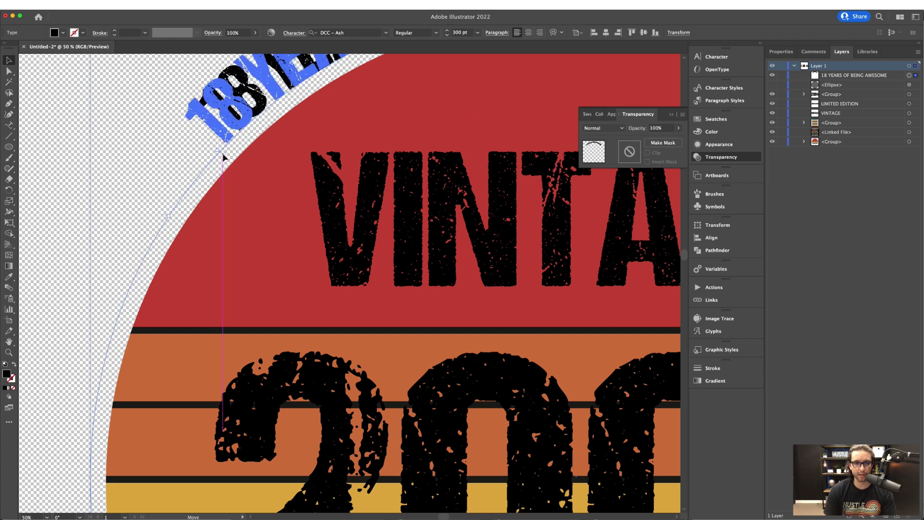
pyautogui.scroll(-3, 237, 147)
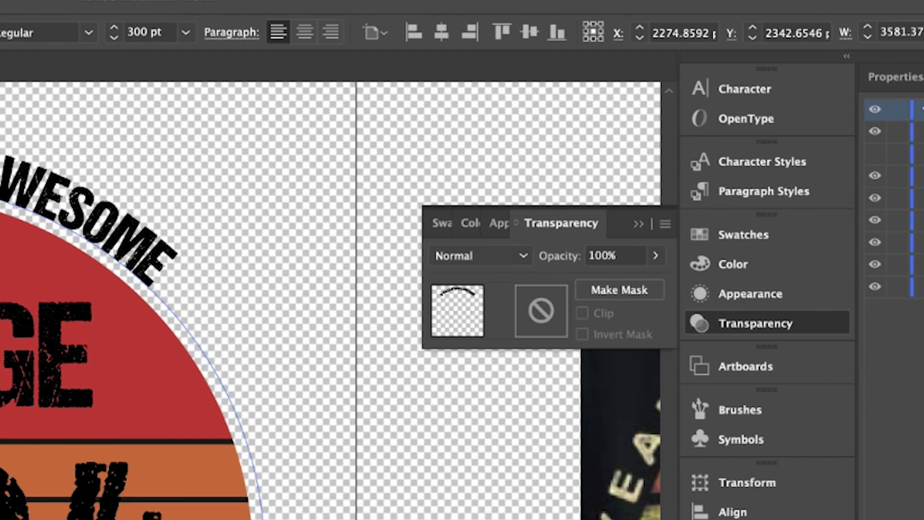
# Step: Set the tracking of all the arched text to 200
pyautogui.hotkey('ctrl', 'a')
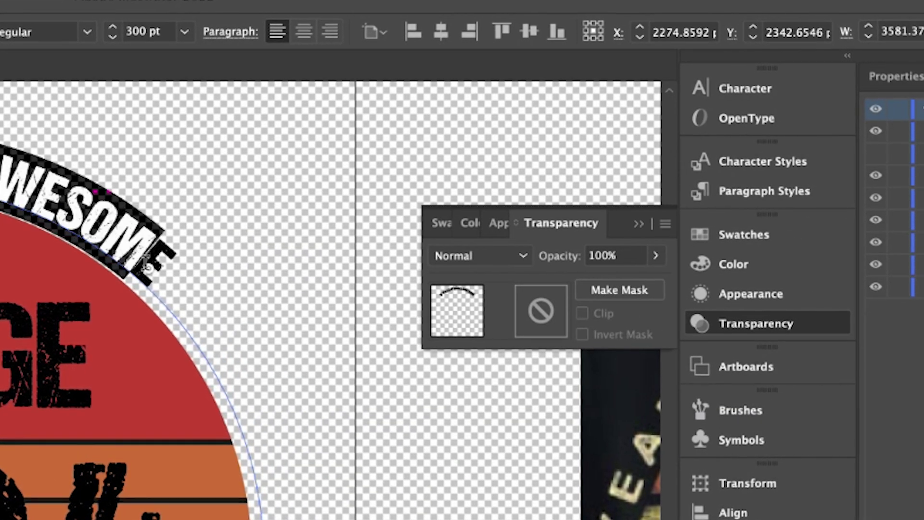
pyautogui.click(758, 89)
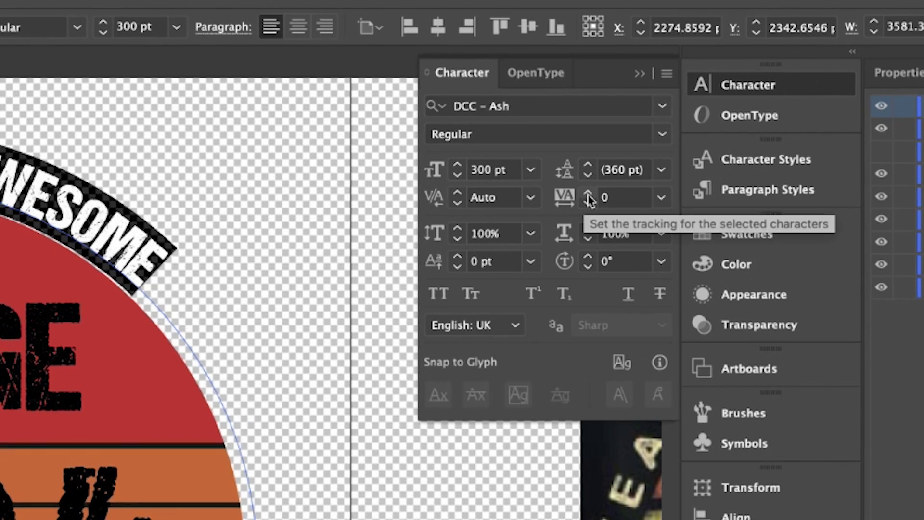
pyautogui.click(588, 197)
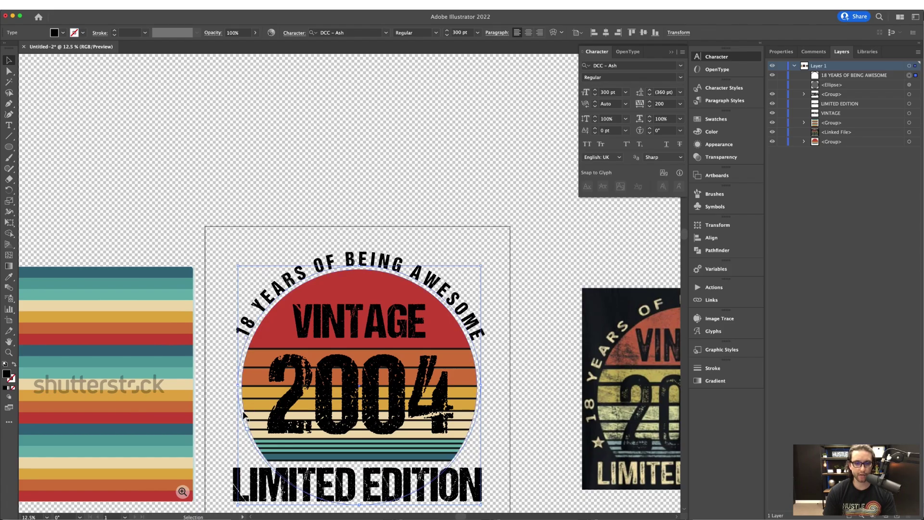
# Step: Enlarge the arched text to 450 pt and slide it along the circle so both ends sit evenly beside the sunset
pyautogui.moveTo(242, 414); pyautogui.dragTo(237, 411)
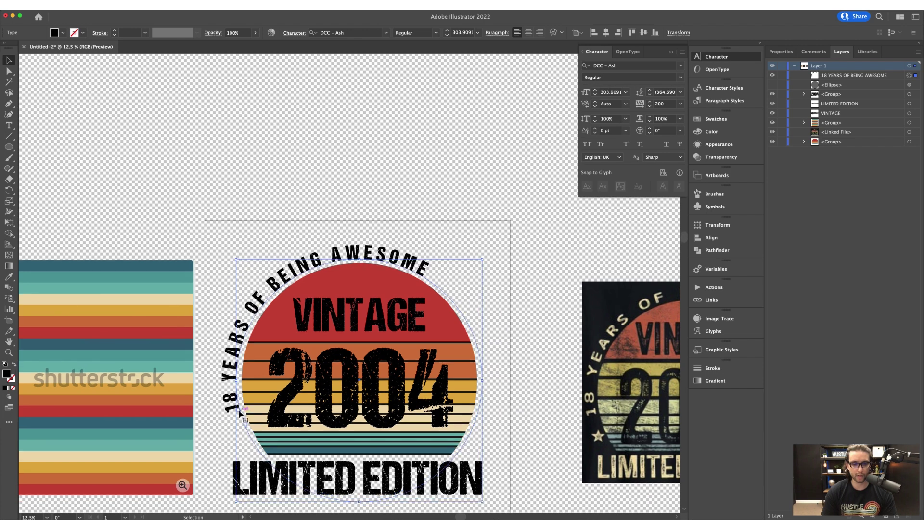
pyautogui.tripleClick(290, 271)
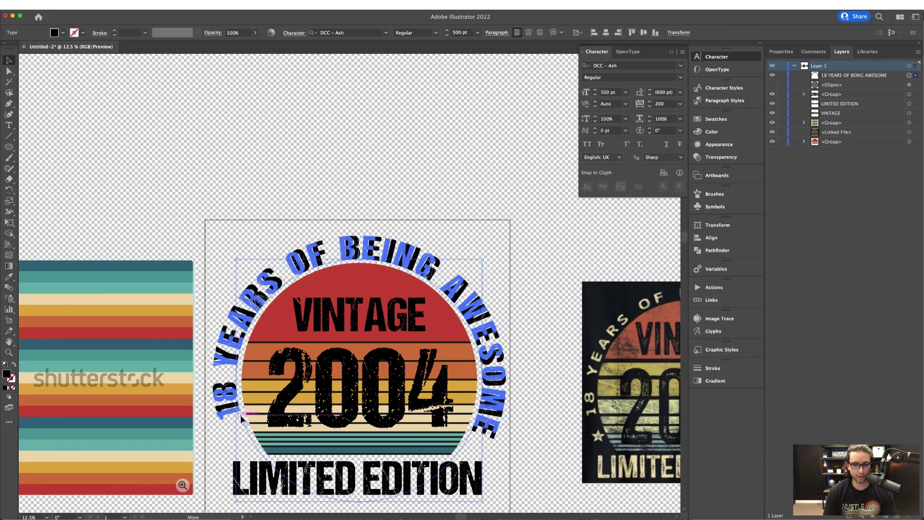
pyautogui.moveTo(240, 415); pyautogui.dragTo(240, 419)
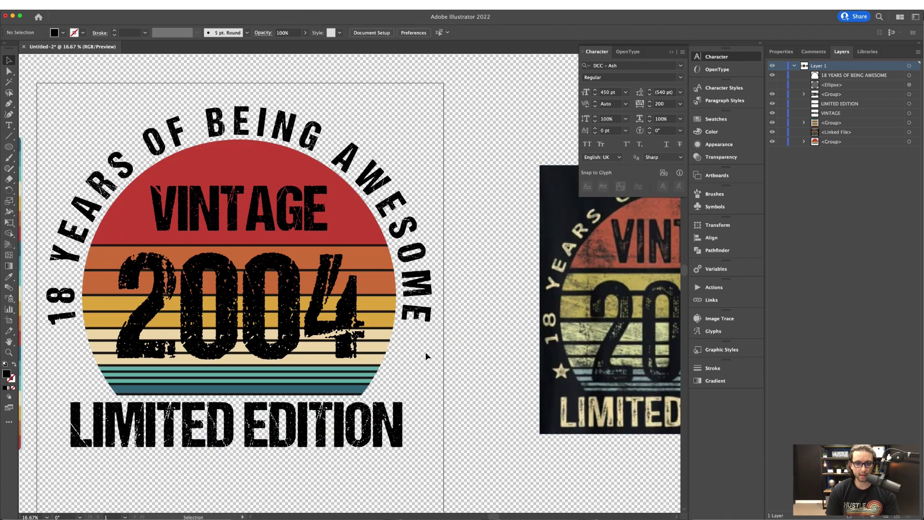
# Step: Draw a small black star below the start of the arched text and duplicate it below the other end
pyautogui.hscroll(-5, 426, 356)
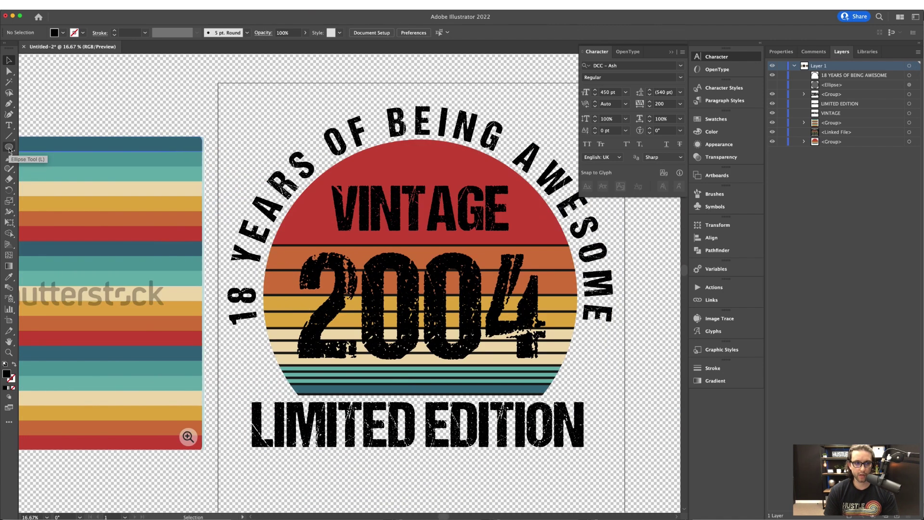
pyautogui.moveTo(9, 150); pyautogui.dragTo(29, 187)
pyautogui.moveTo(232, 360); pyautogui.dragTo(471, 361)
pyautogui.press('v')
pyautogui.scroll(-1, 253, 359)
pyautogui.hotkey('ctrl', 'shift', 'a')
pyautogui.hotkey('ctrl', '-')
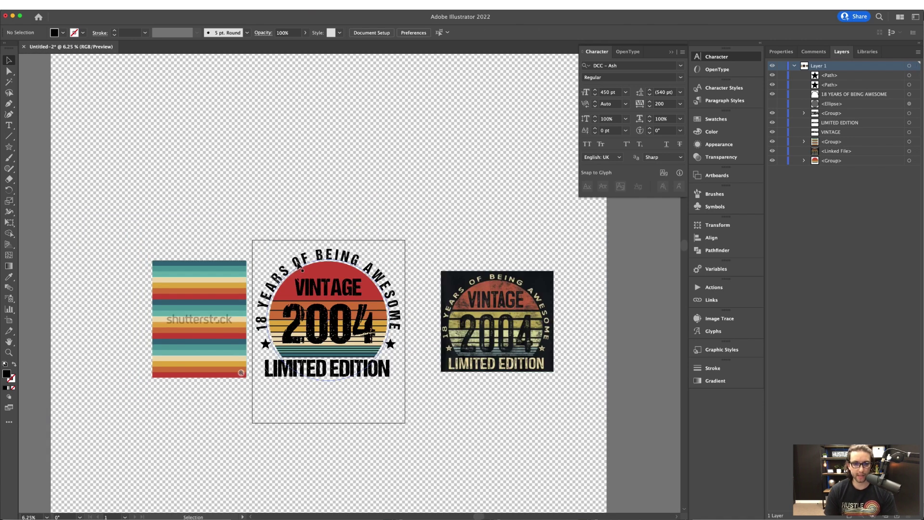
# Step: Recolour the arched text, LIMITED EDITION and both stars with the cream sampled from the striped palette image
pyautogui.click(291, 270)
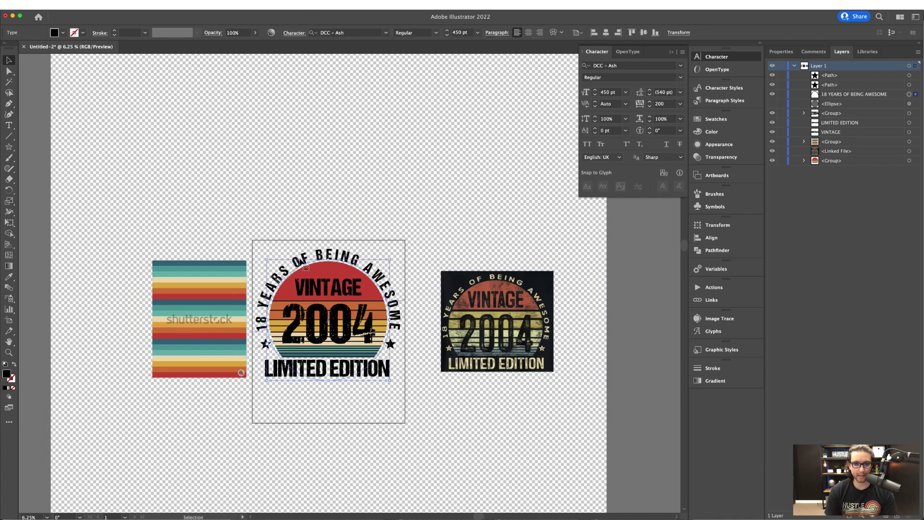
pyautogui.press('i')
pyautogui.click(231, 276)
pyautogui.press('v')
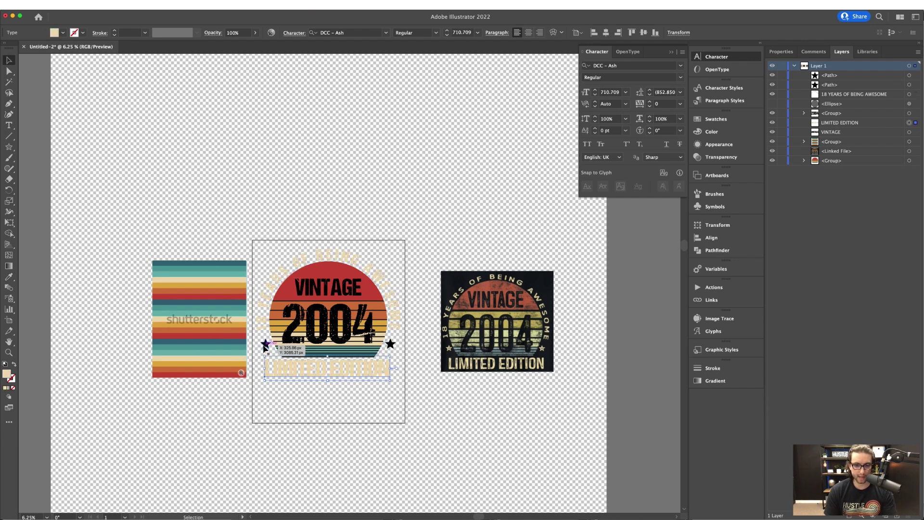
pyautogui.moveTo(265, 343); pyautogui.dragTo(352, 342)
pyautogui.keyDown('shift'); pyautogui.click(391, 345); pyautogui.keyUp('shift')
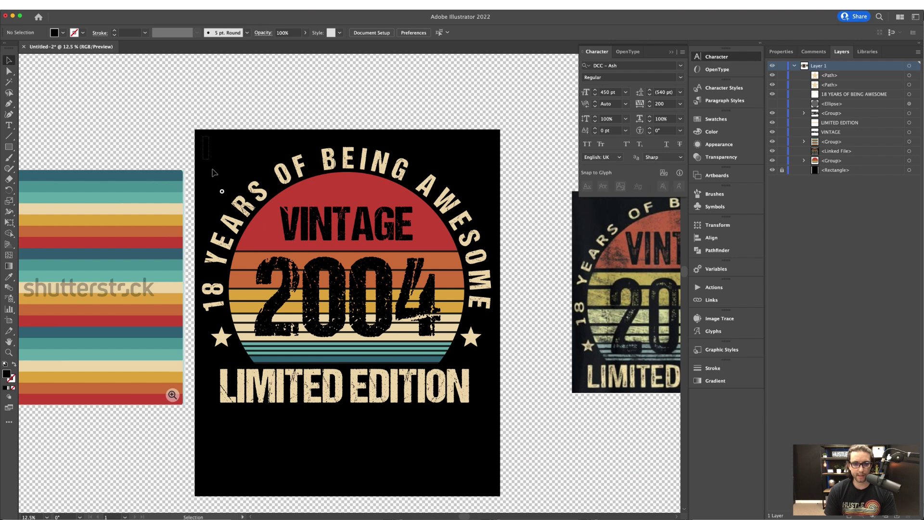
# Step: Group the sunset, all the lettering and both stars above the black background
pyautogui.moveTo(213, 169); pyautogui.dragTo(427, 371)
pyautogui.moveTo(483, 410); pyautogui.dragTo(483, 410)
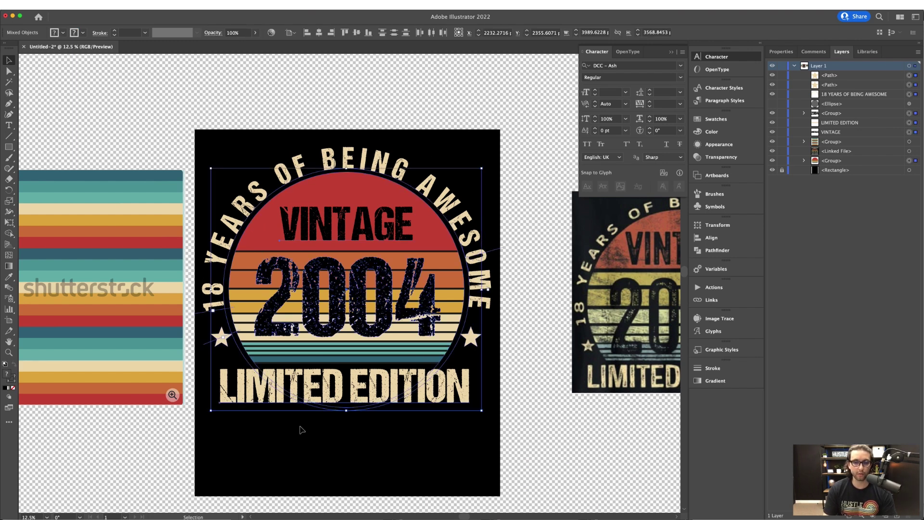
pyautogui.press('super+g')
pyautogui.click(340, 419)
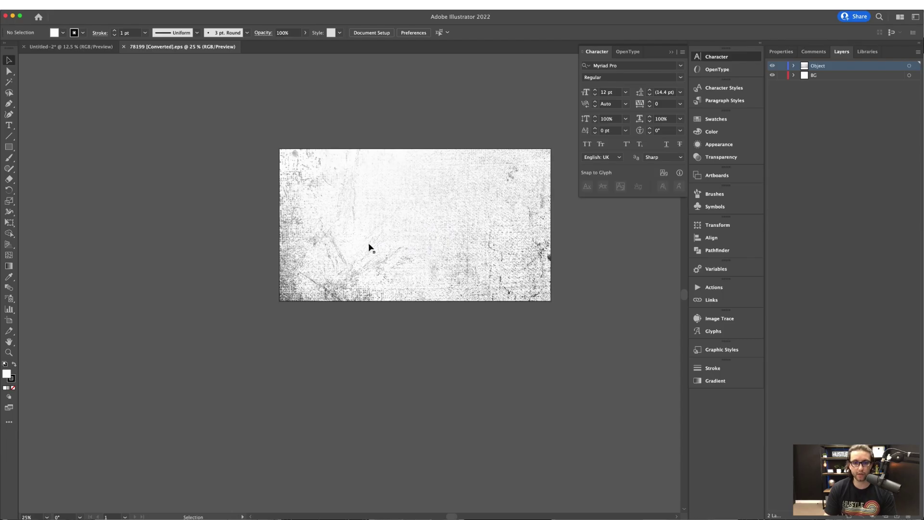
# Step: Copy the grunge texture from 78199 [Converted].eps and give the grouped design in Untitled-2 an opacity mask with Clip turned off
pyautogui.click(371, 246)
pyautogui.press('super+c')
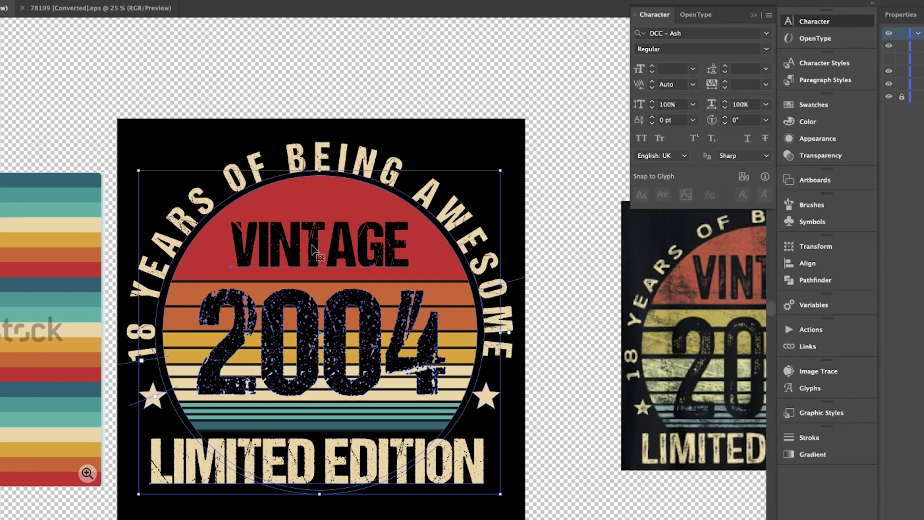
pyautogui.click(821, 155)
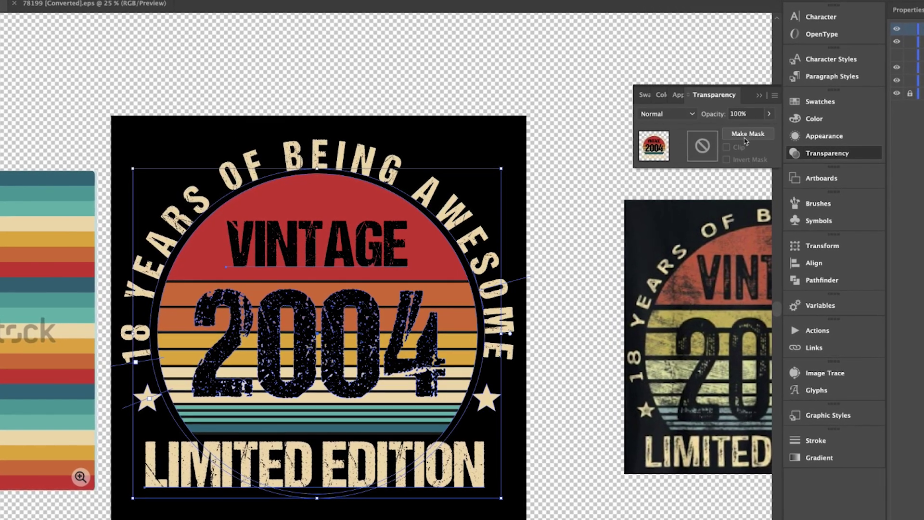
pyautogui.click(747, 135)
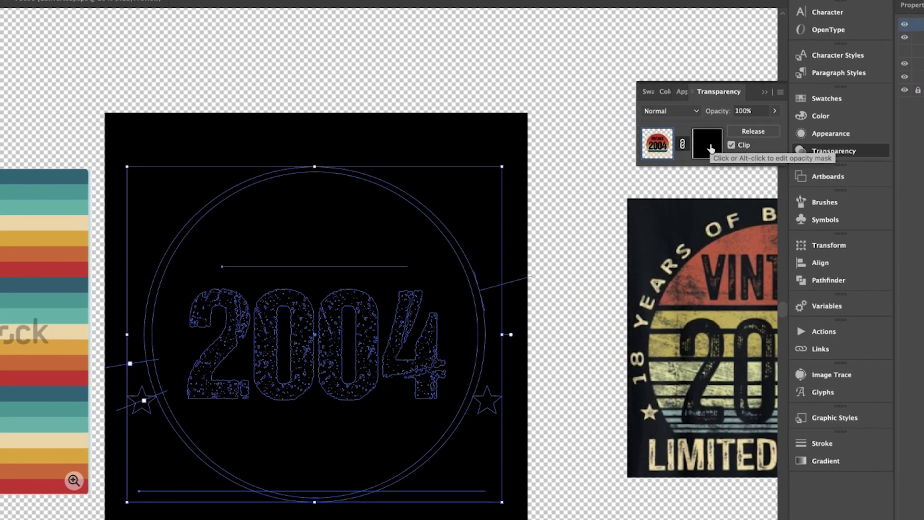
pyautogui.click(710, 150)
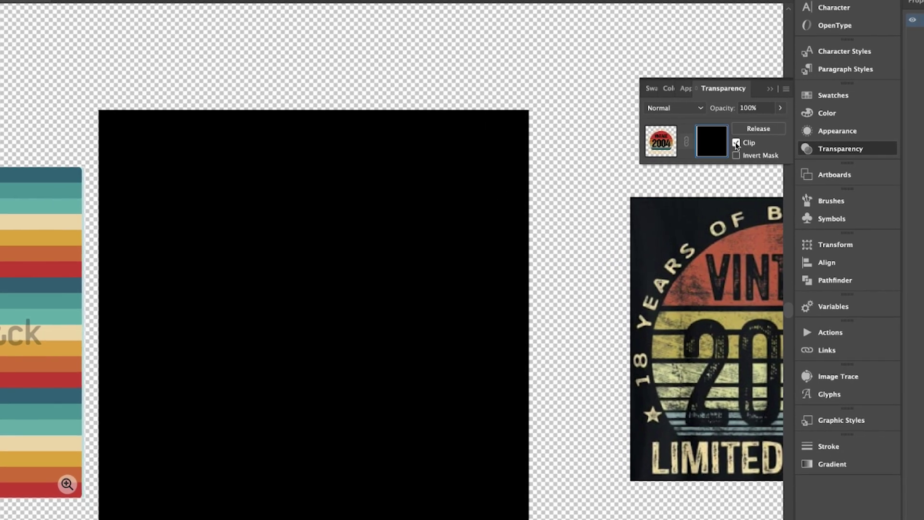
pyautogui.click(737, 143)
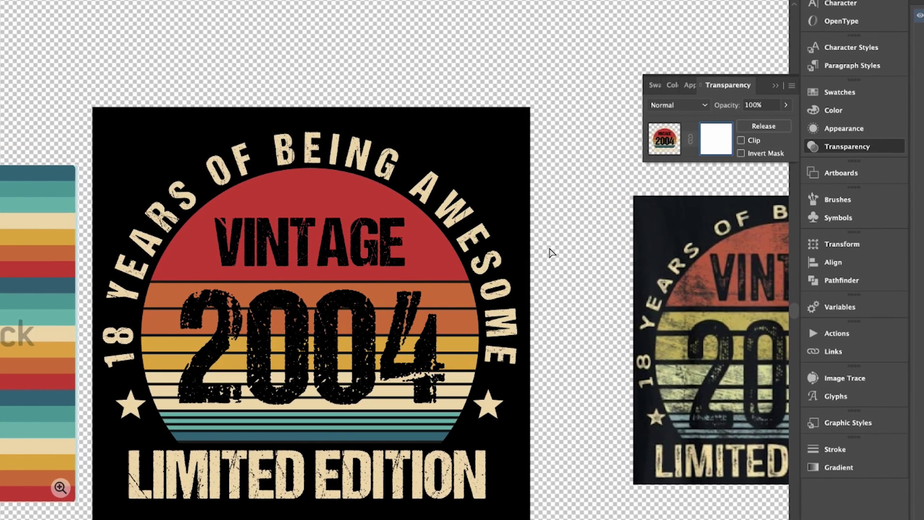
# Step: Paste the grunge texture into the opacity mask and position it so it covers the whole design
pyautogui.hotkey('ctrl', 'v')
pyautogui.moveTo(215, 272); pyautogui.dragTo(157, 313)
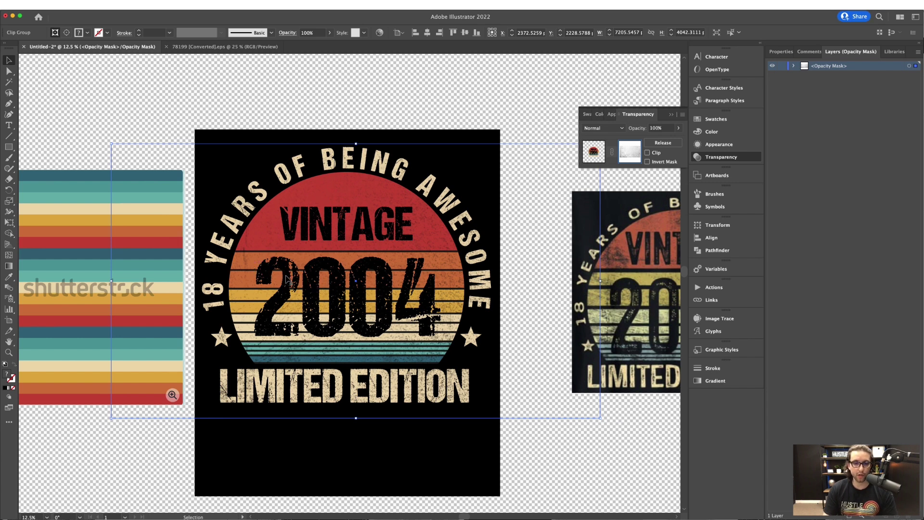
pyautogui.click(514, 123)
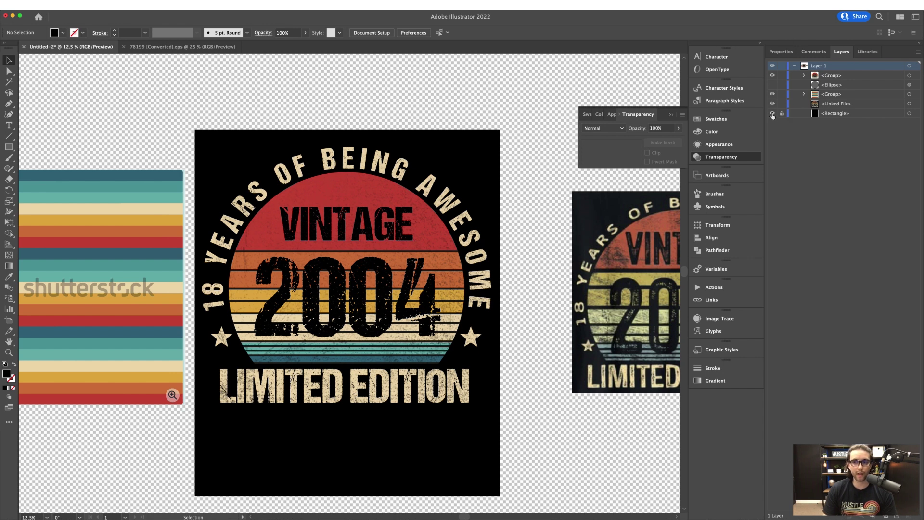
# Step: Hide the black background rectangle and paste a new name for Artboard 1 in the Export for Screens settings at 1x PNG
pyautogui.click(772, 113)
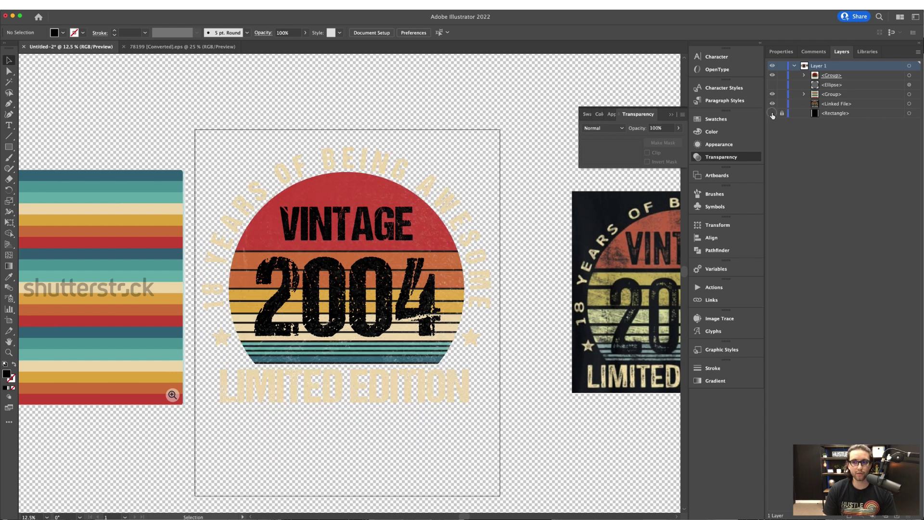
pyautogui.click(53, 5)
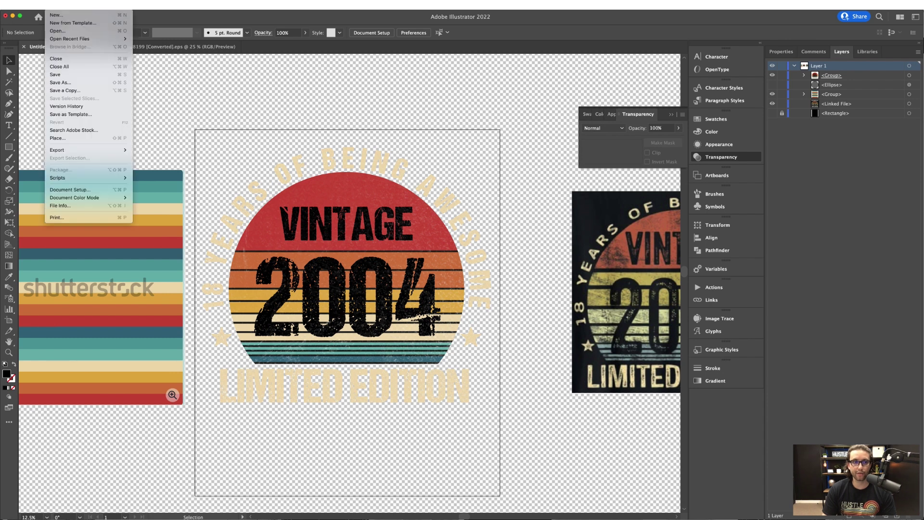
pyautogui.moveTo(57, 150)
pyautogui.click(159, 150)
pyautogui.click(294, 256)
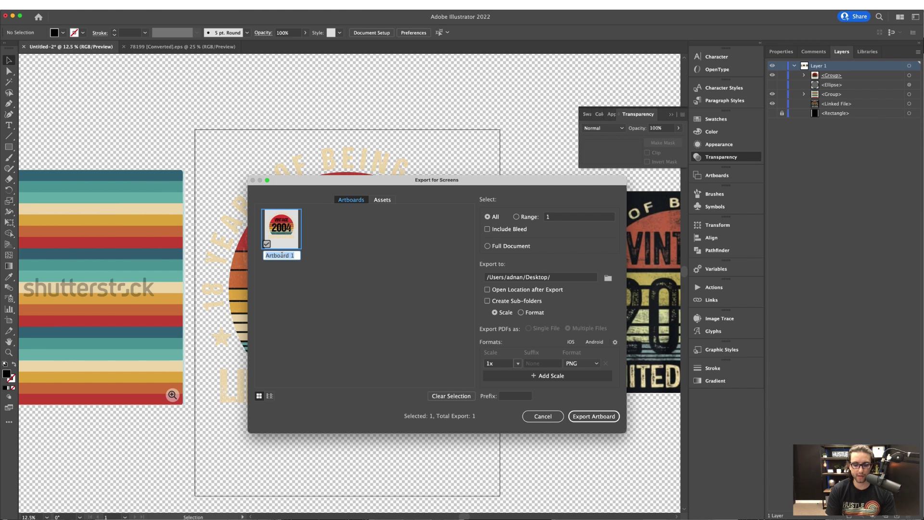
pyautogui.press('super+v')
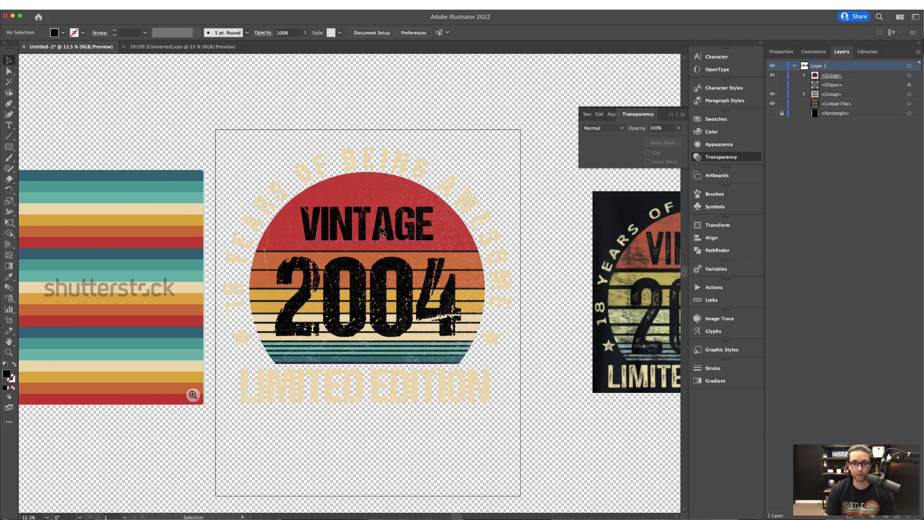
# Step: Isolate the design group and cut the VINTAGE and 2004 lettering out of it
pyautogui.doubleClick(384, 230)
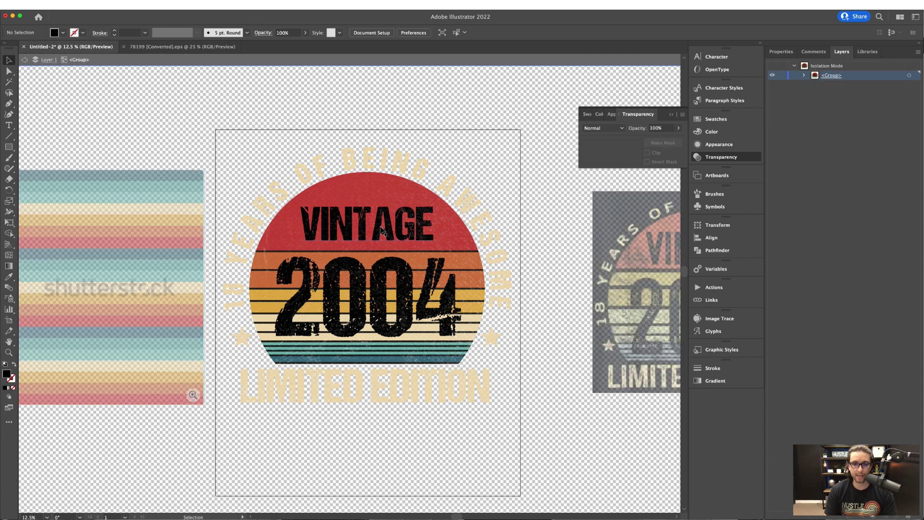
pyautogui.click(381, 230)
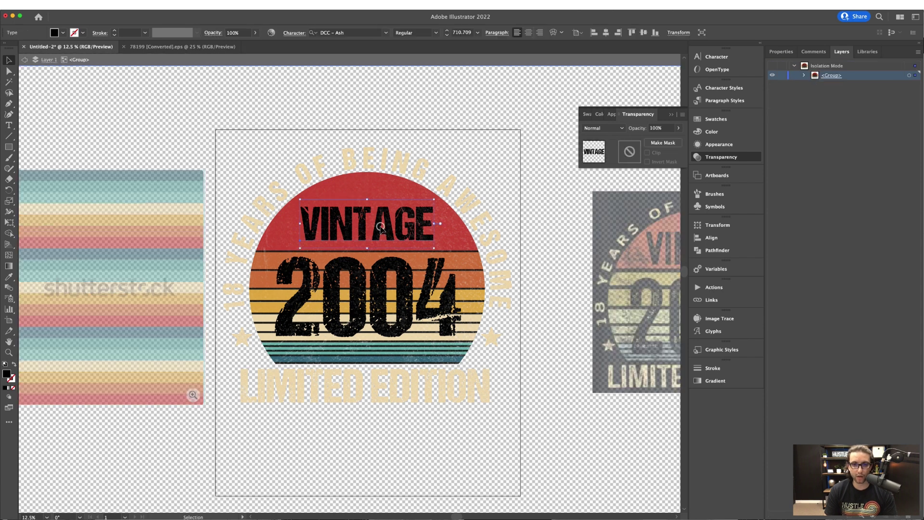
pyautogui.keyDown('shift'); pyautogui.click(378, 286); pyautogui.keyUp('shift')
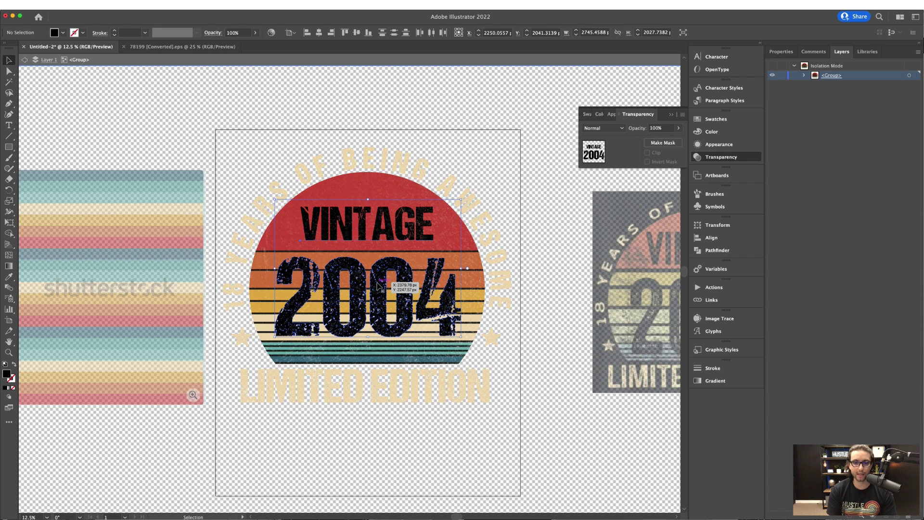
pyautogui.press('super+x')
# Step: Give the striped sunset its own opacity mask with Clip turned off and paste the cut lettering in place inside it
pyautogui.click(373, 239)
pyautogui.click(663, 143)
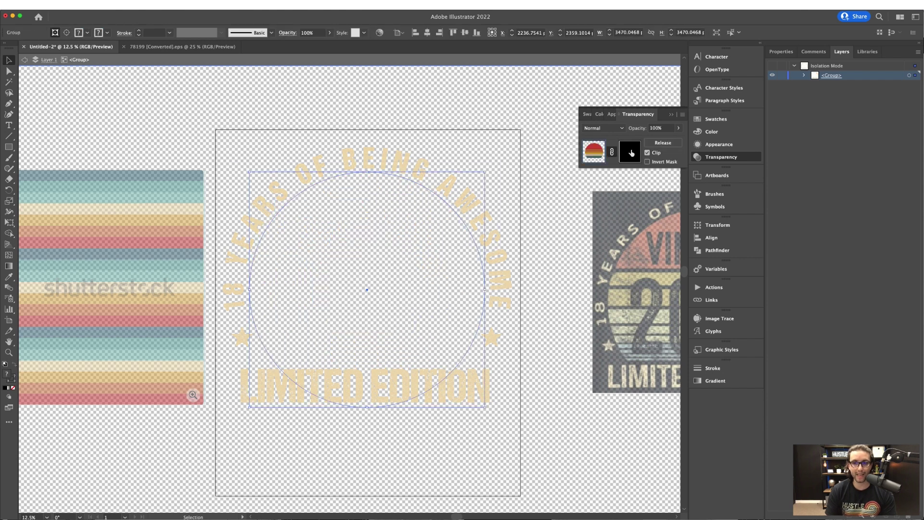
pyautogui.click(631, 152)
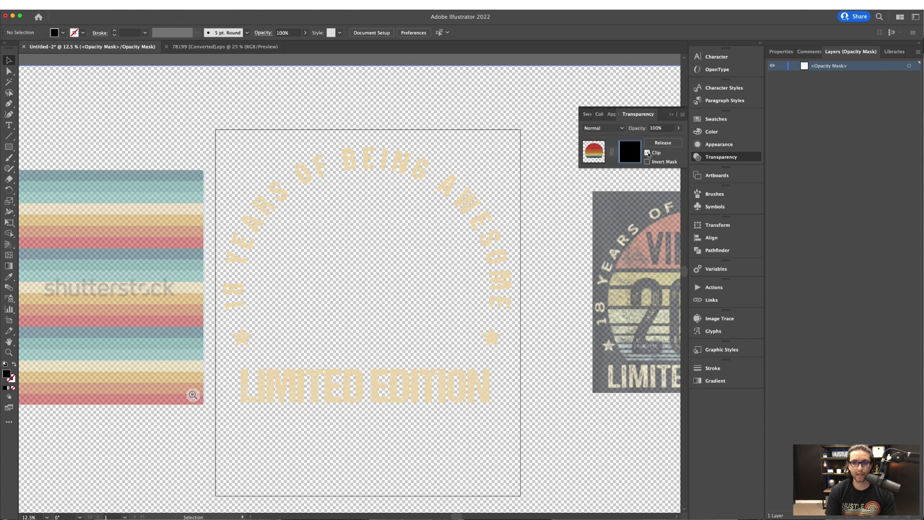
pyautogui.click(647, 153)
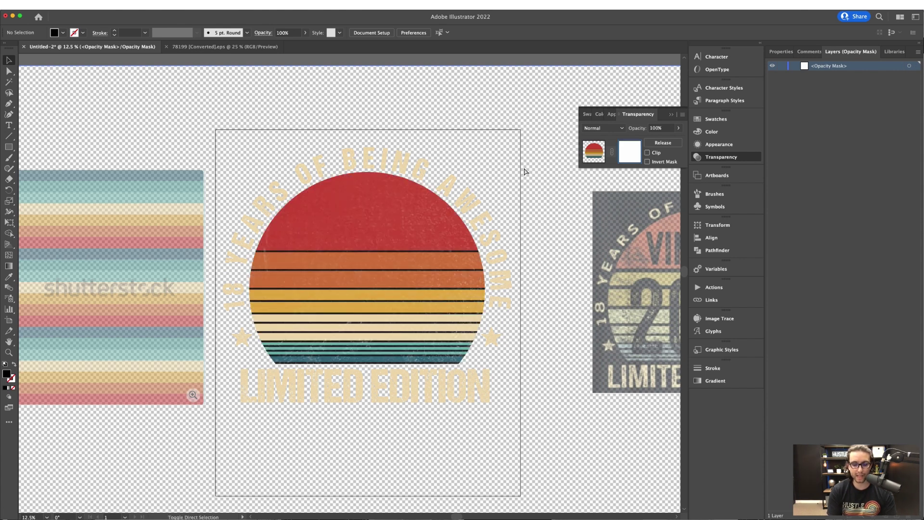
pyautogui.press('super+f')
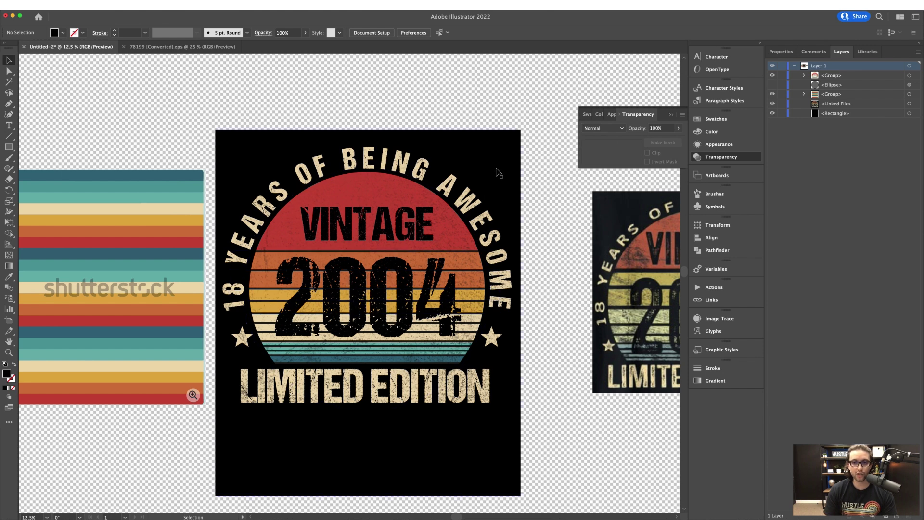
# Step: Change the background rectangle's fill from the swatches to dark navy blue
pyautogui.click(495, 168)
pyautogui.click(63, 32)
pyautogui.click(81, 56)
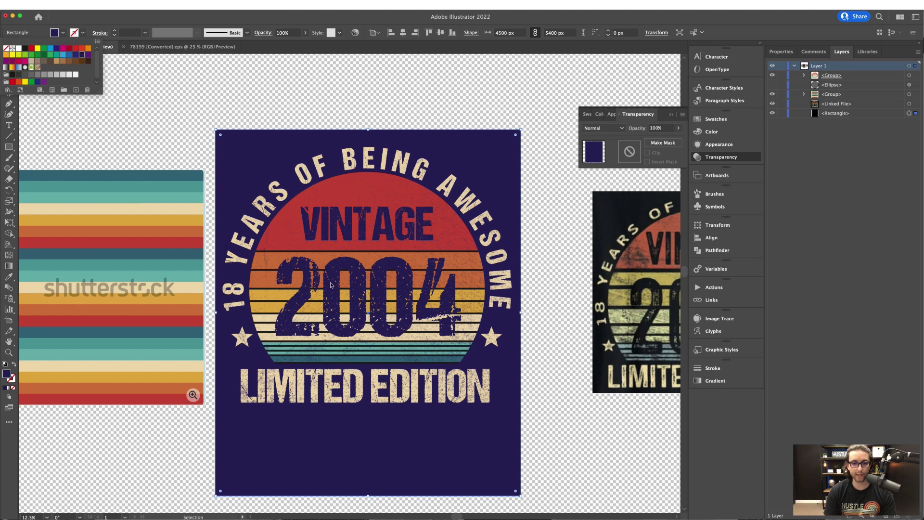
# Step: Try a green fill on the background rectangle and hide the rectangle so the artboard is transparent
pyautogui.click(44, 48)
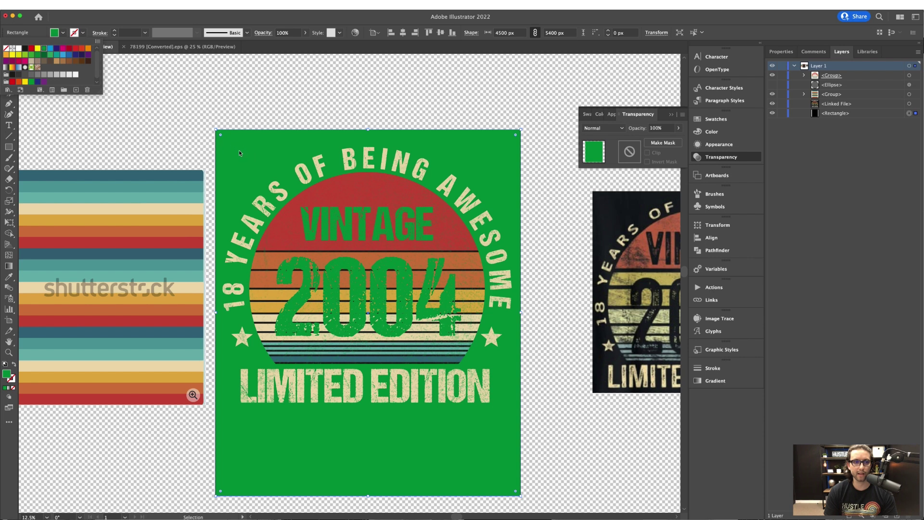
pyautogui.hotkey('ctrl', '3')
# Step: Export the artboard with the knockout-lettering design using Export for Screens
pyautogui.click(53, 4)
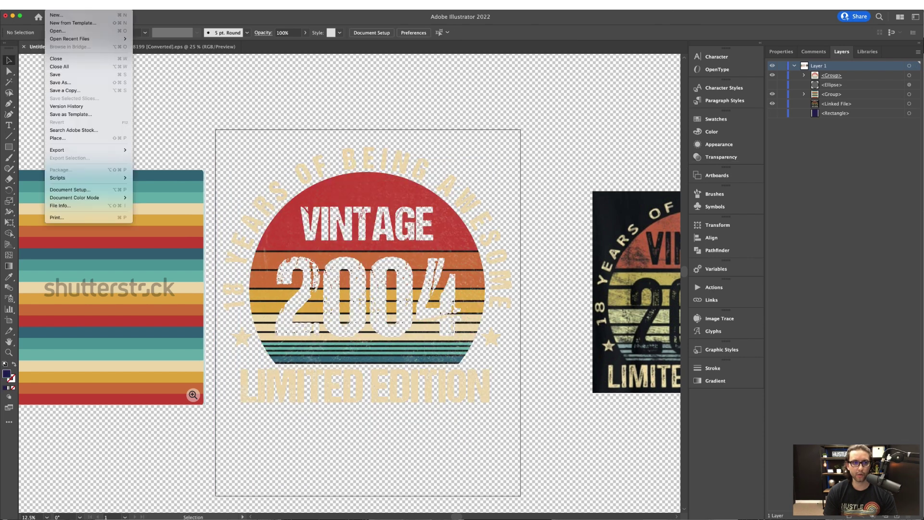
pyautogui.moveTo(120, 150)
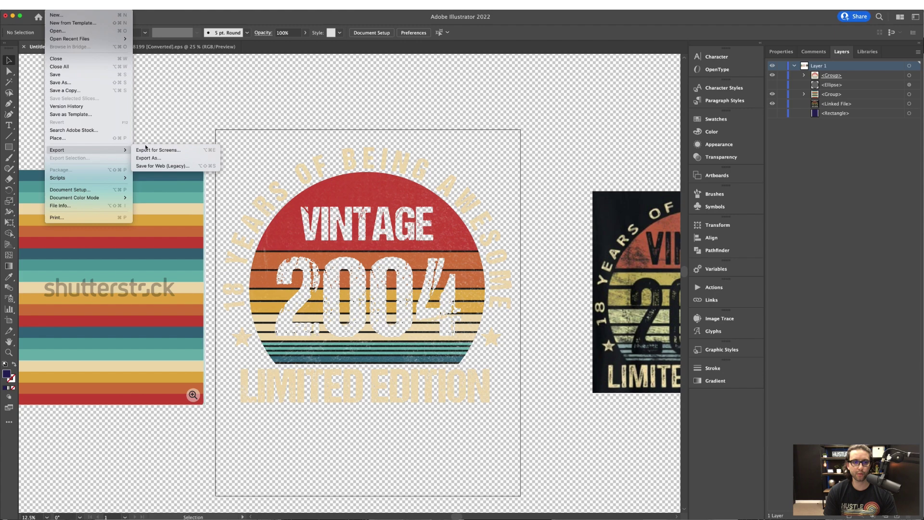
pyautogui.click(146, 150)
pyautogui.click(594, 416)
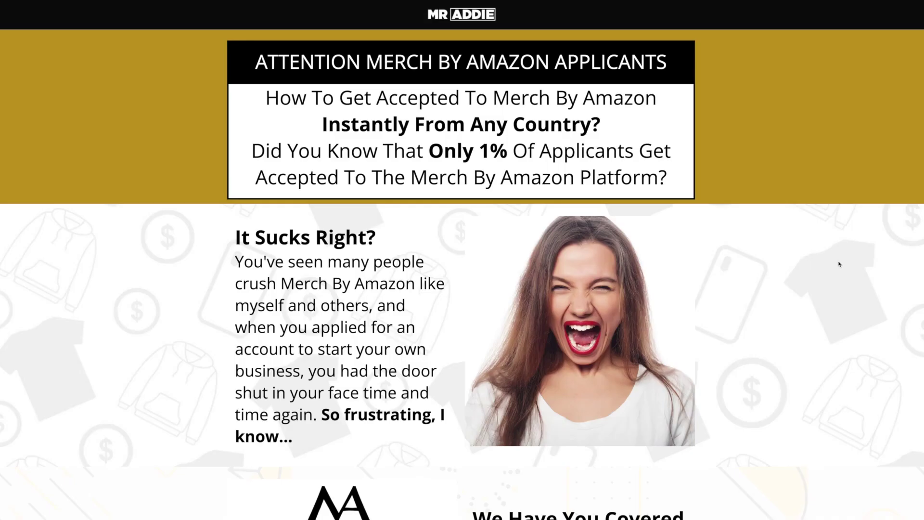
# Step: Look through the Merch By Amazon account creation service web page, from its introduction down to the order form
pyautogui.scroll(-5, 841, 264)
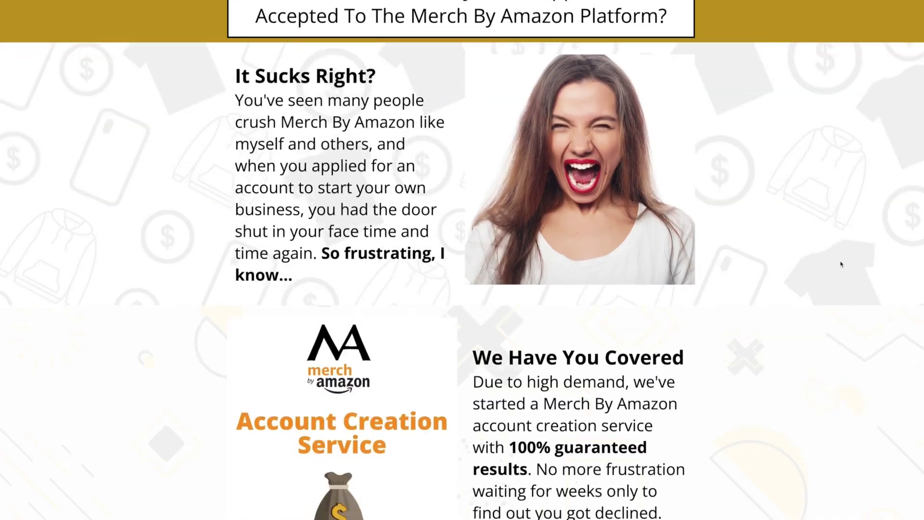
pyautogui.scroll(-10, 841, 264)
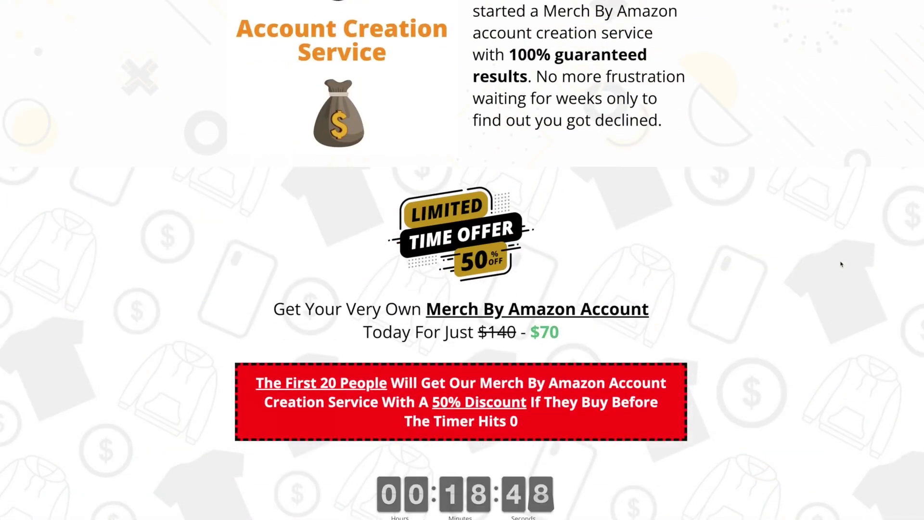
pyautogui.scroll(-9, 841, 264)
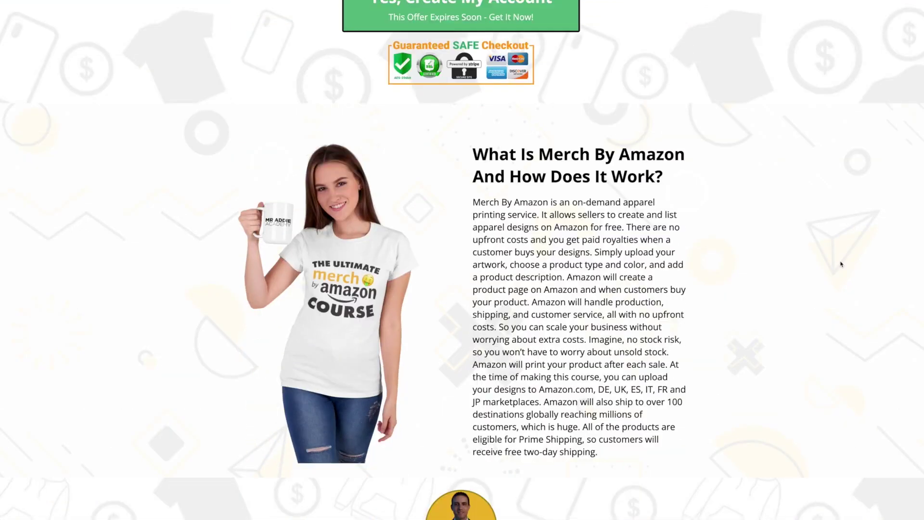
pyautogui.scroll(-13, 841, 264)
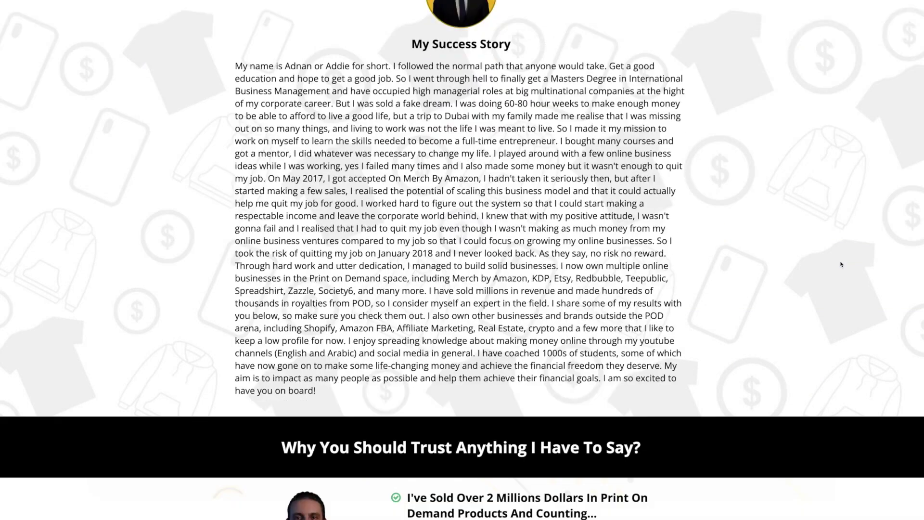
pyautogui.scroll(-14, 841, 264)
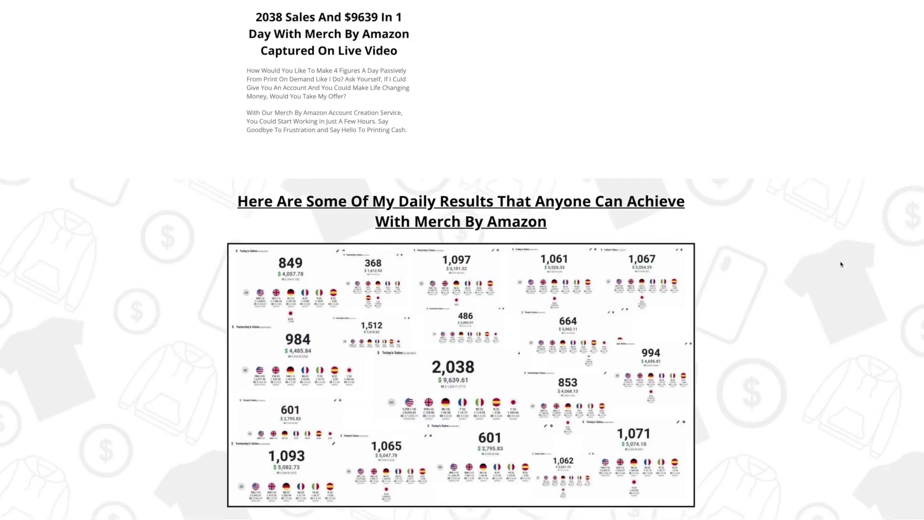
pyautogui.scroll(-12, 841, 264)
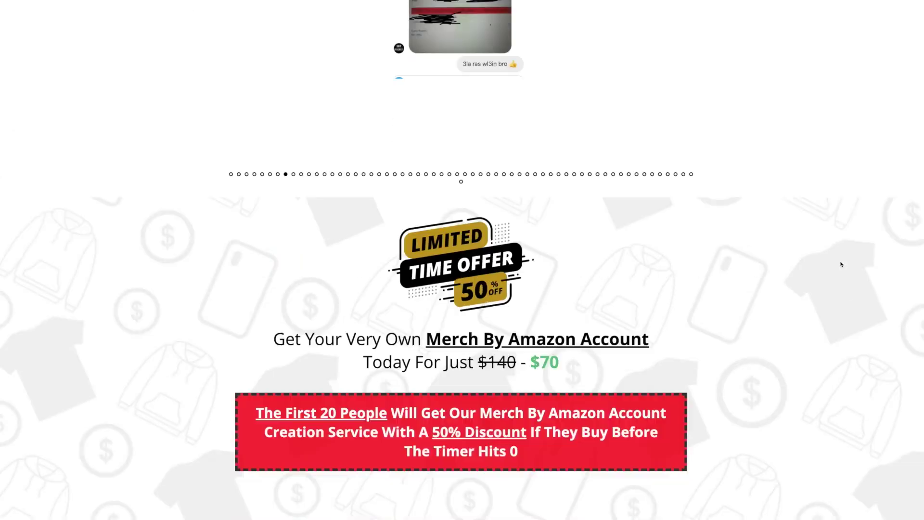
pyautogui.scroll(-9, 841, 264)
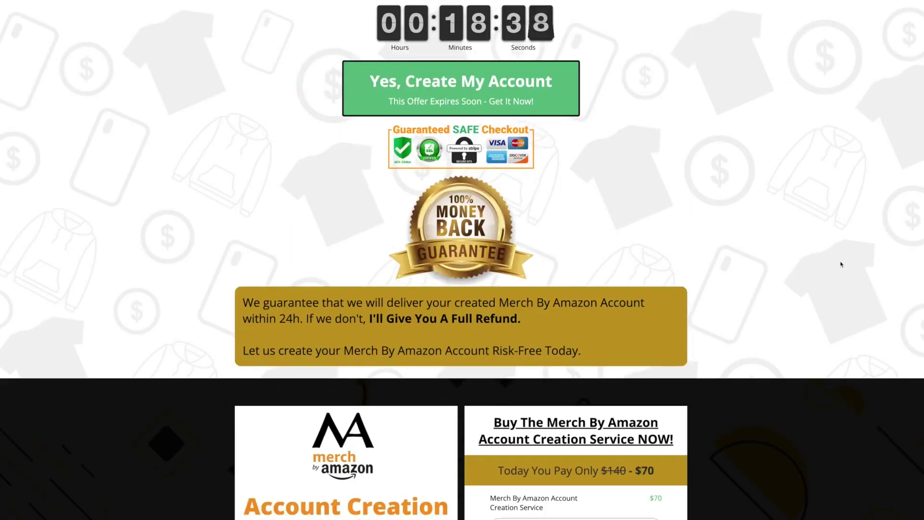
pyautogui.scroll(-2, 691, 269)
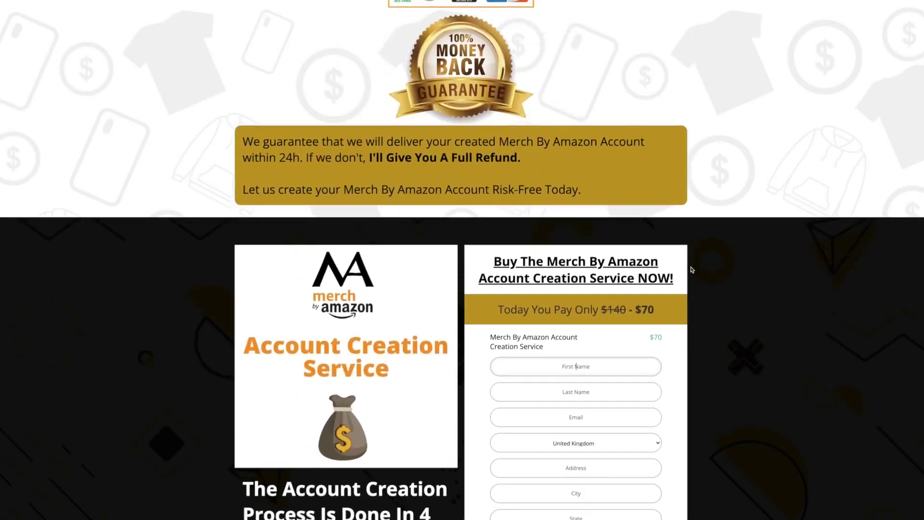